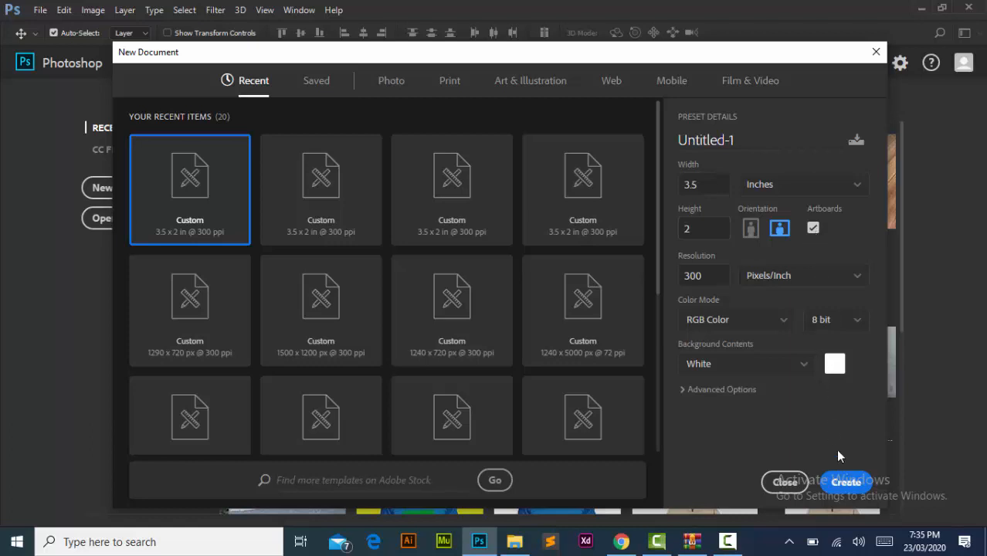
Create a 3.5 × 2 inch, 300 ppi document with Artboards enabled
left_click(846, 482)
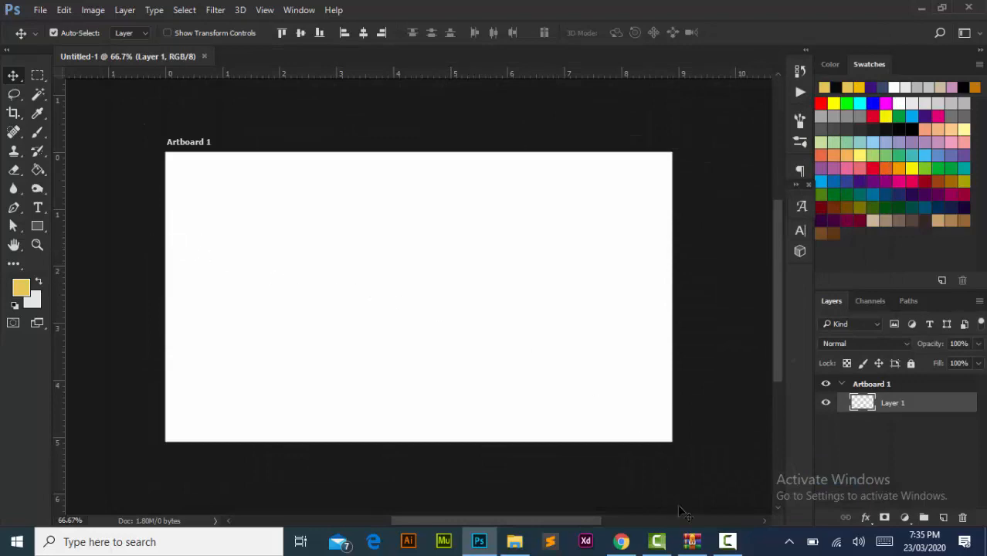
Drag the 3030575.jpg marble texture from WinRAR onto the artboard and scale it to fill the card
left_click(692, 541)
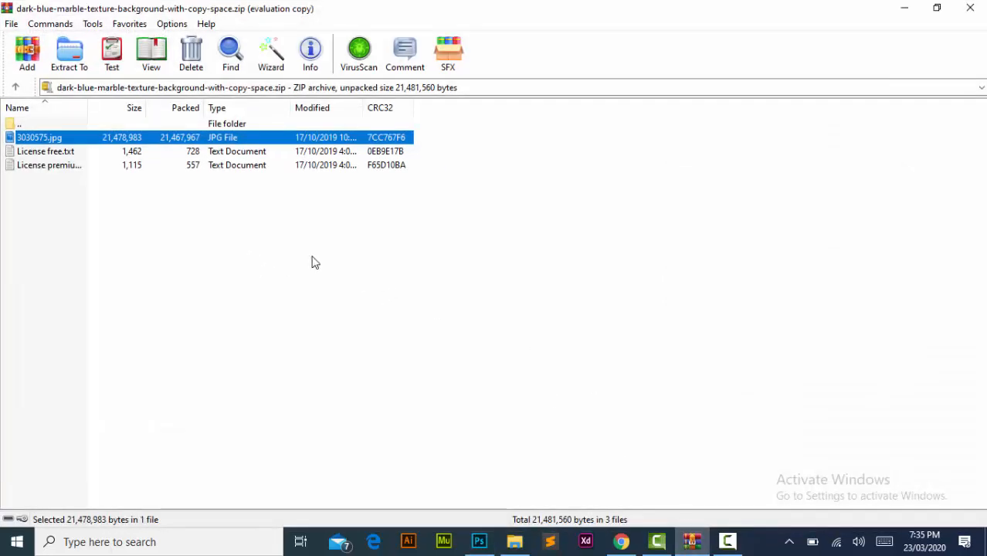
left_click_drag(37, 141, 469, 338)
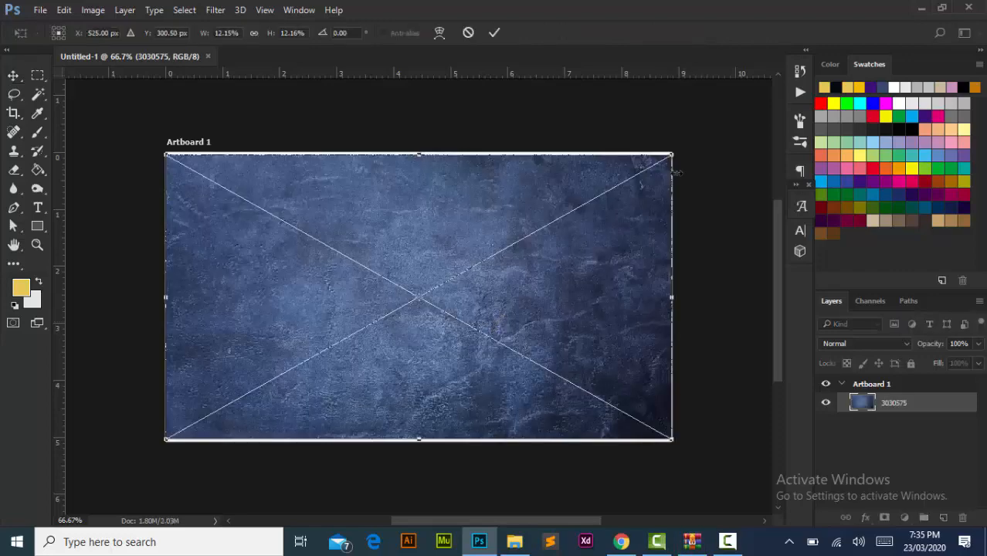
left_click_drag(672, 156, 677, 155)
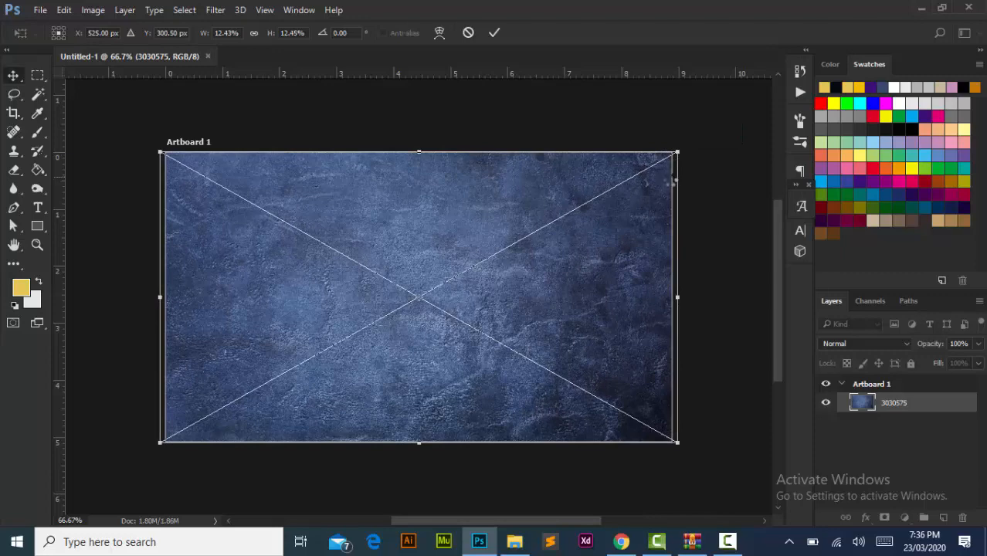
key("Return")
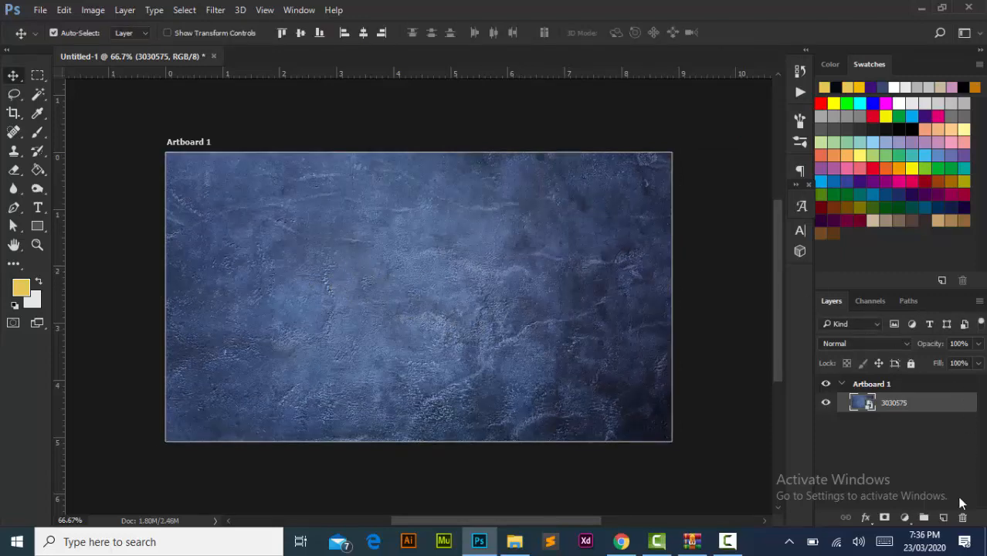
Add a new layer filled with deep purple and place it beneath the marble texture
left_click(944, 518)
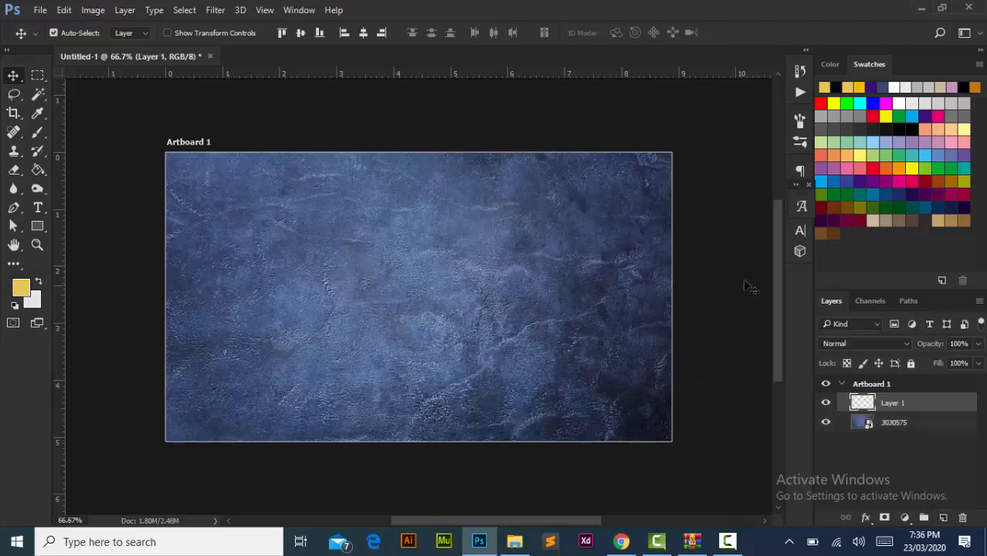
left_click(873, 87)
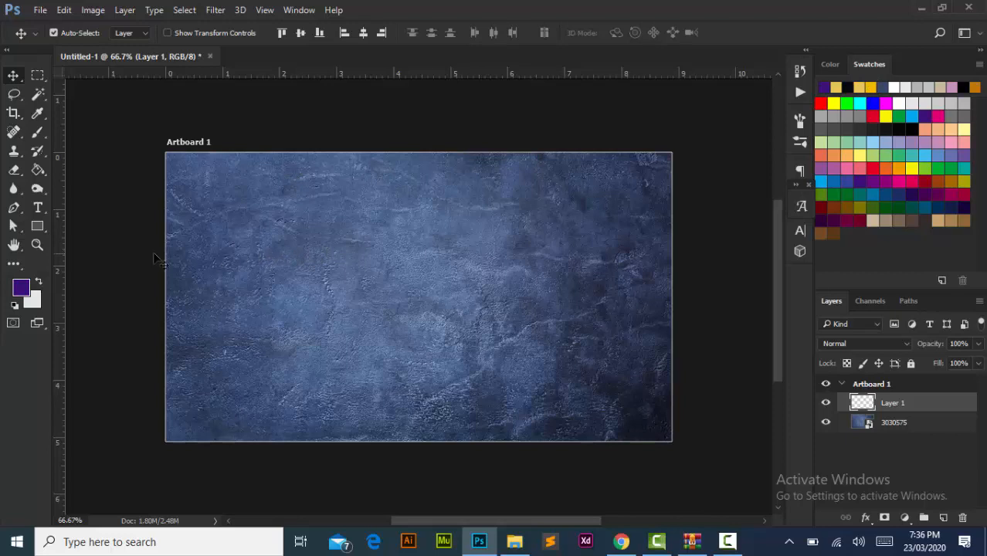
key("alt+BackSpace")
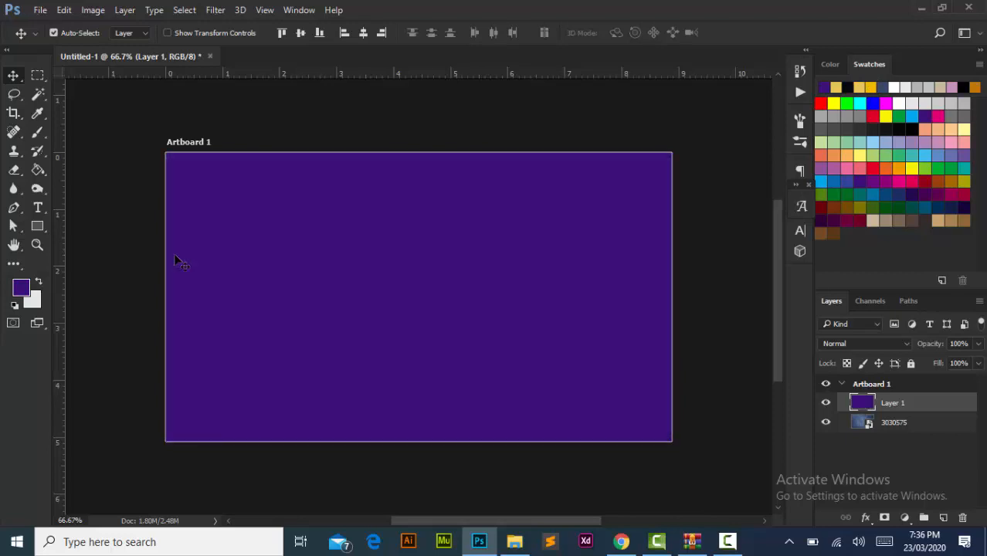
left_click_drag(925, 407, 918, 433)
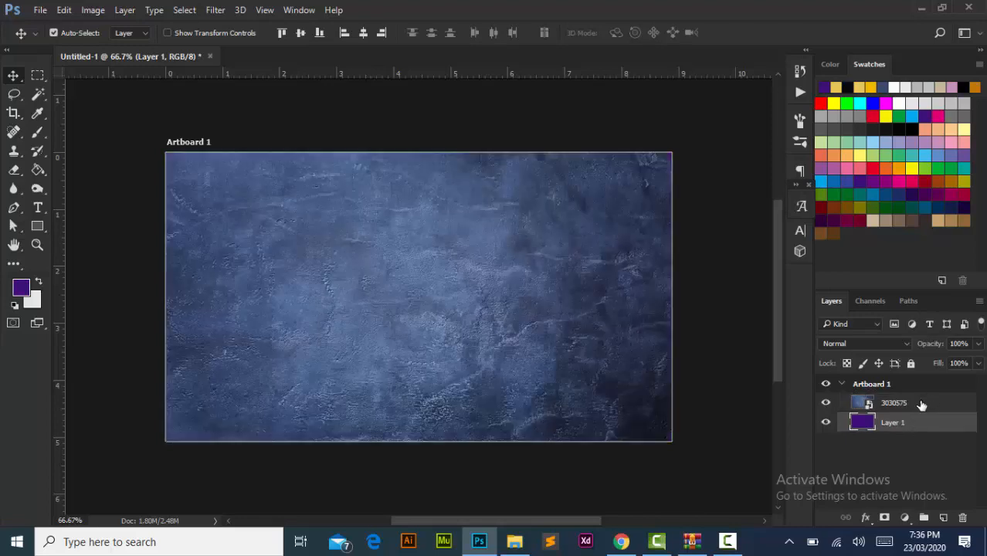
Set the marble texture layer's opacity to 50%
left_click(921, 404)
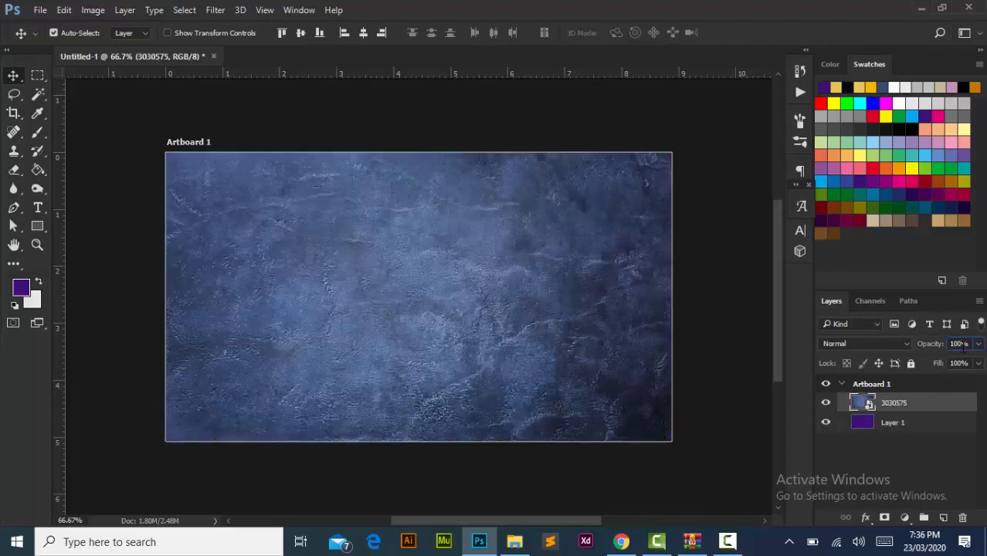
left_click(959, 344)
type("60")
key("Return")
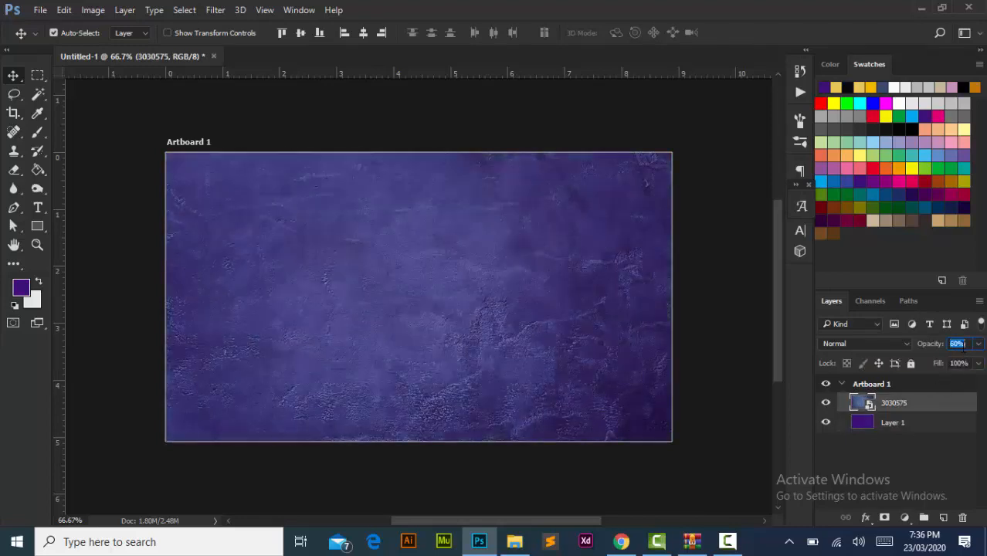
type("50")
key("Return")
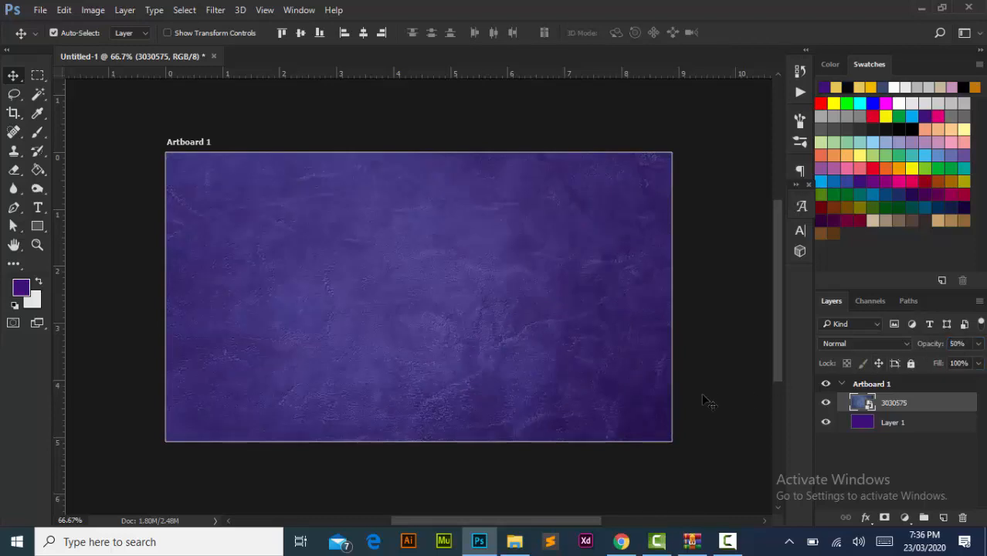
left_click(870, 445)
Lock the position of the texture and purple layers and group them
left_click(900, 403)
left_click(901, 424, "shift")
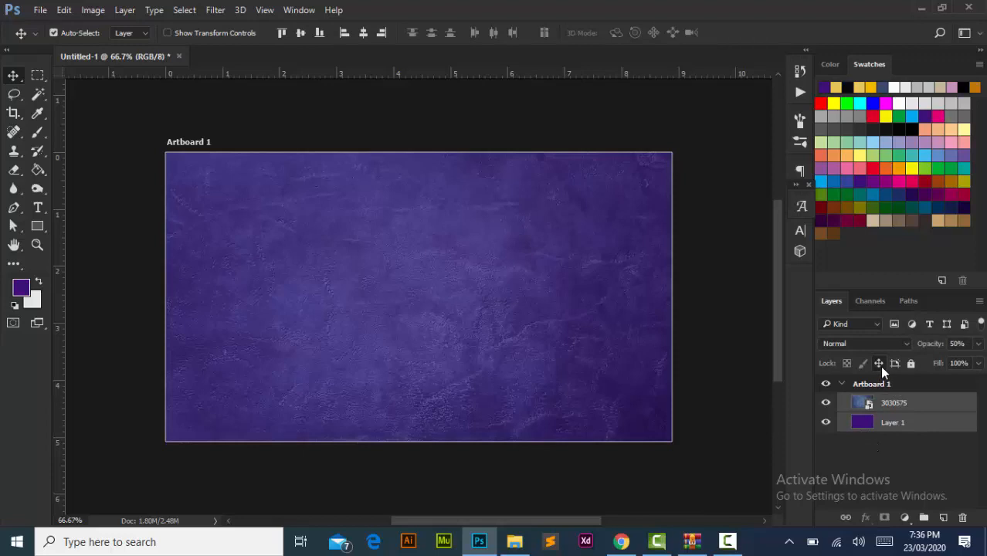
left_click(879, 364)
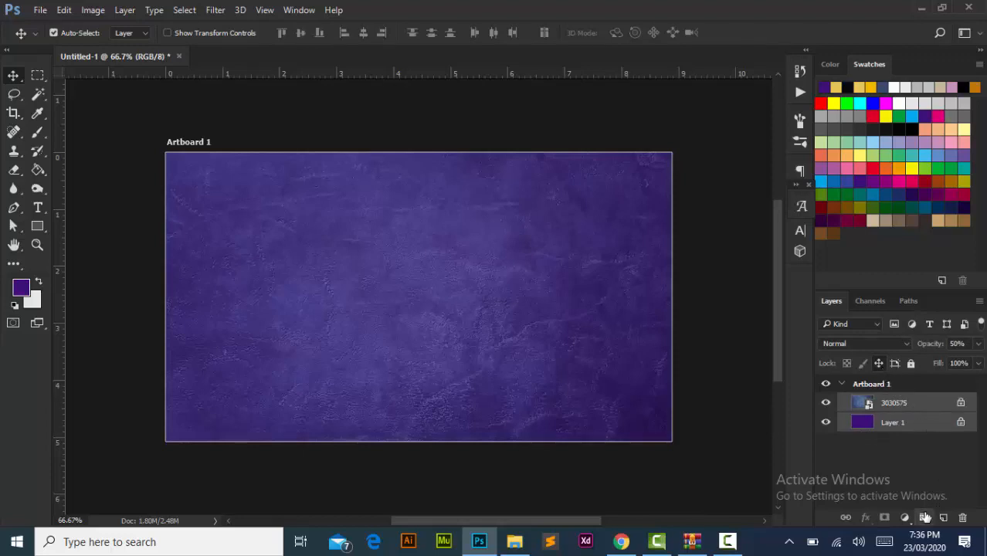
left_click(925, 517)
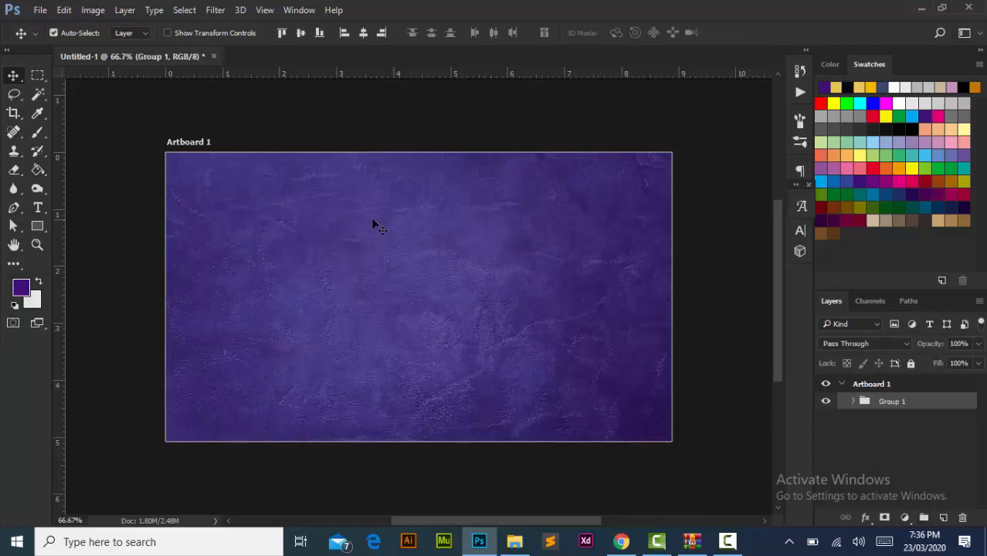
Rename Group 1 to 'Background'
double_click(892, 402)
type("Background")
key("Return")
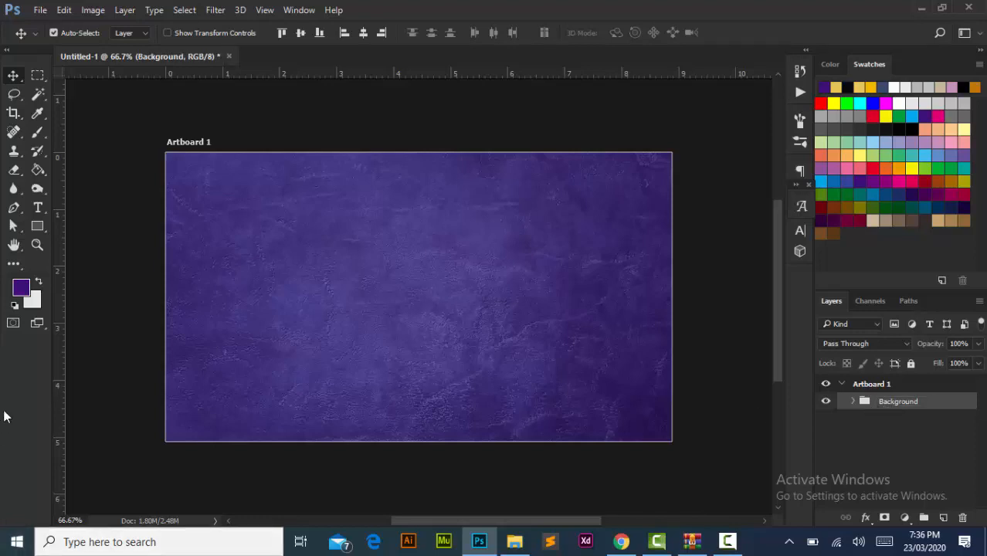
left_click(37, 209)
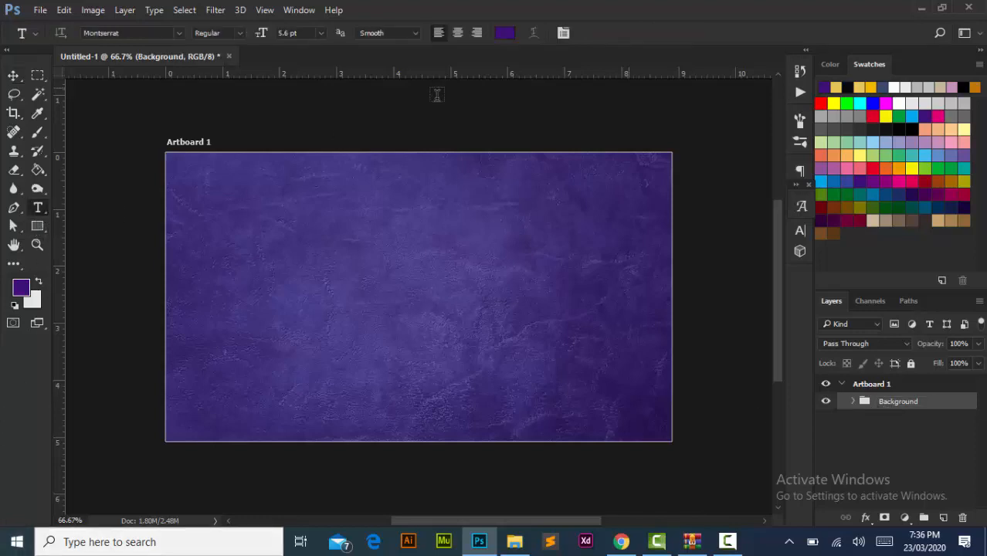
Type a gold Montserrat letter 'D' on the card and size it to 16 pt
left_click(349, 262)
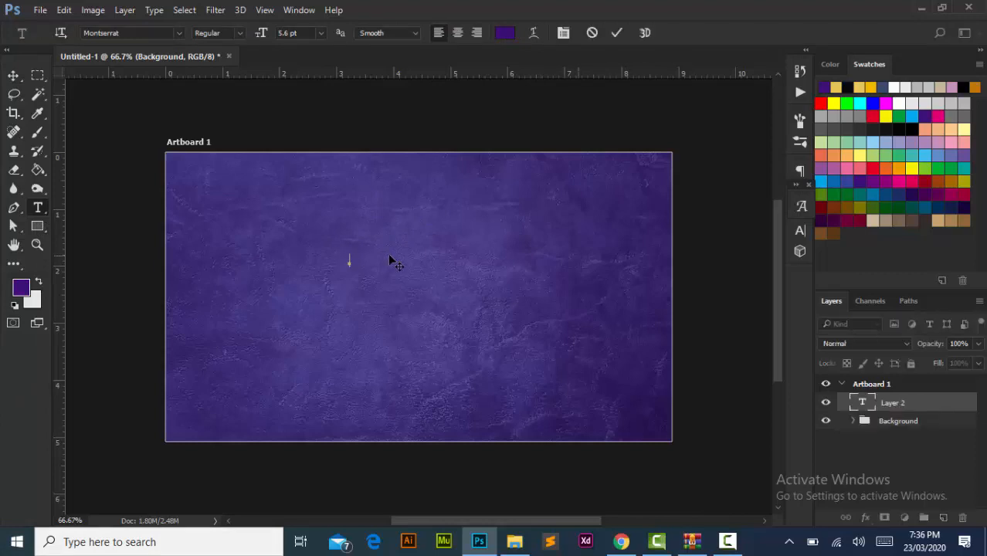
left_click(303, 33)
type("14")
key("Return")
left_click(837, 86)
type("D")
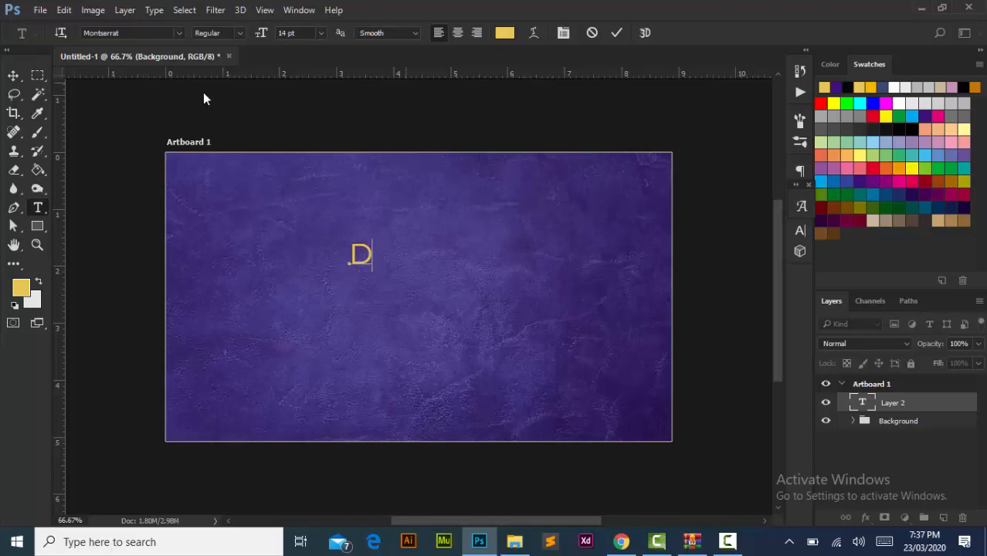
key("ctrl+a")
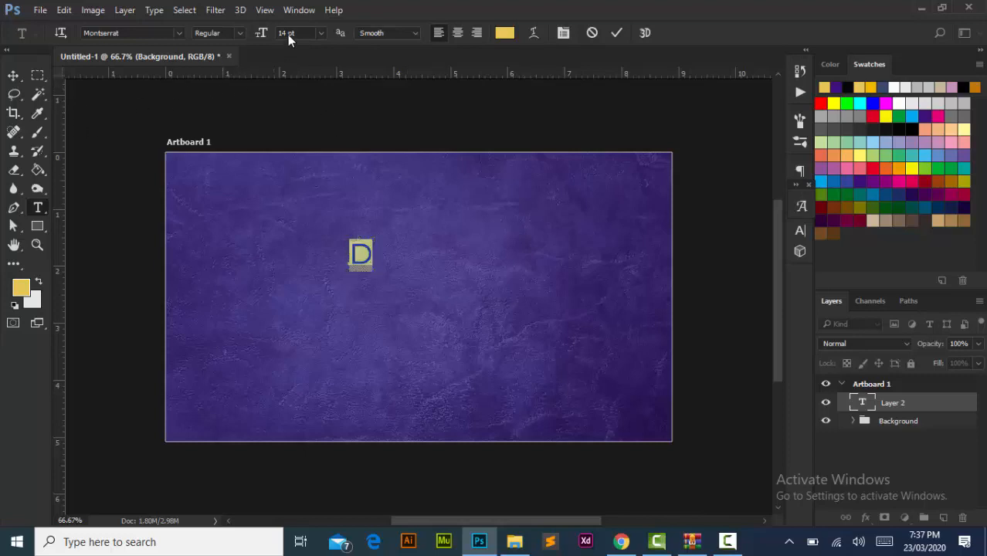
left_click(286, 32)
key("Up")
key("Up")
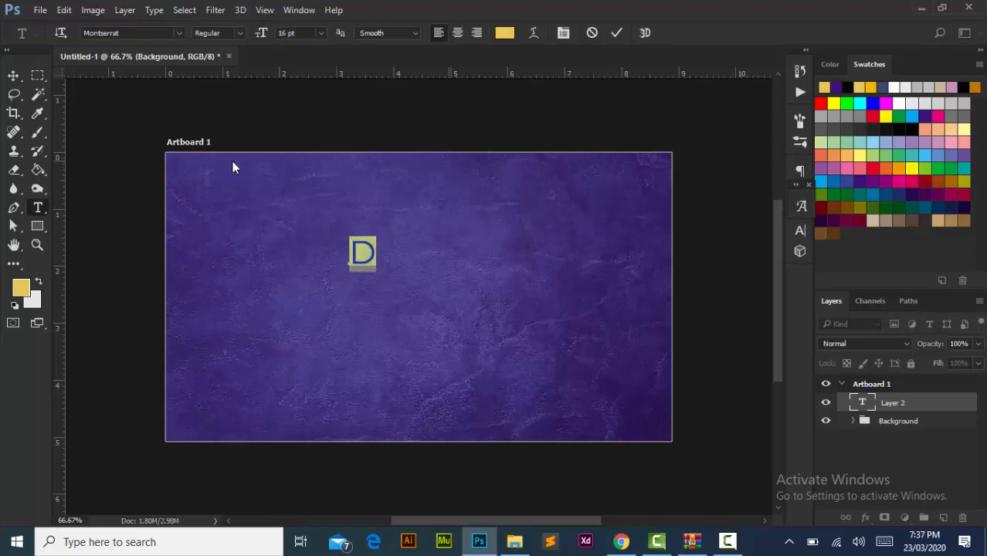
left_click(13, 75)
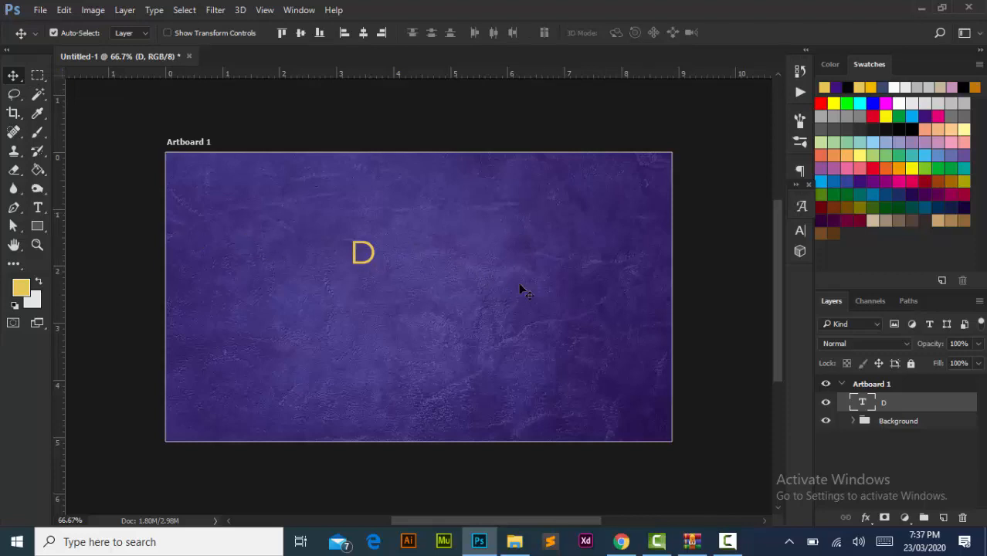
Duplicate the D, place the copy beside the original and rotate it 90°
key("ctrl")
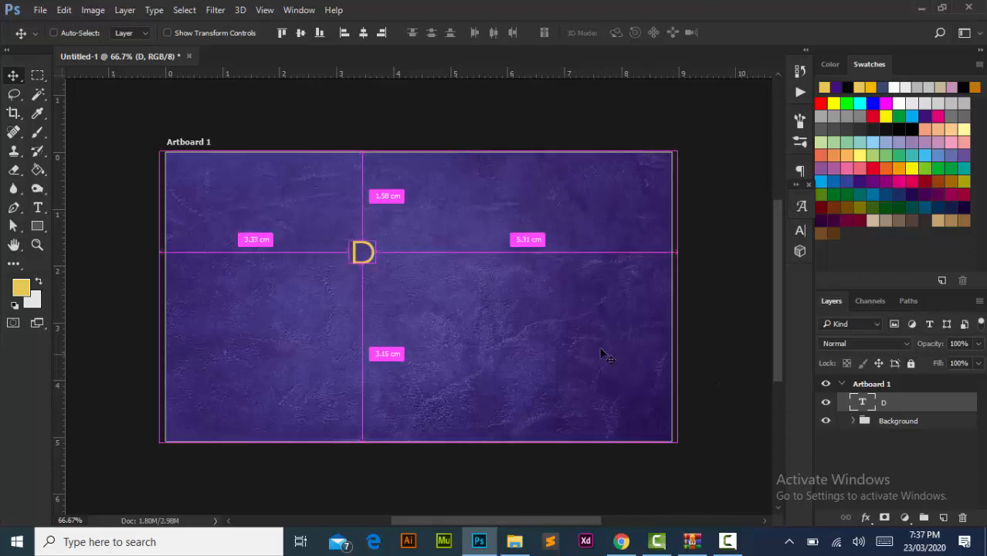
key("ctrl+j")
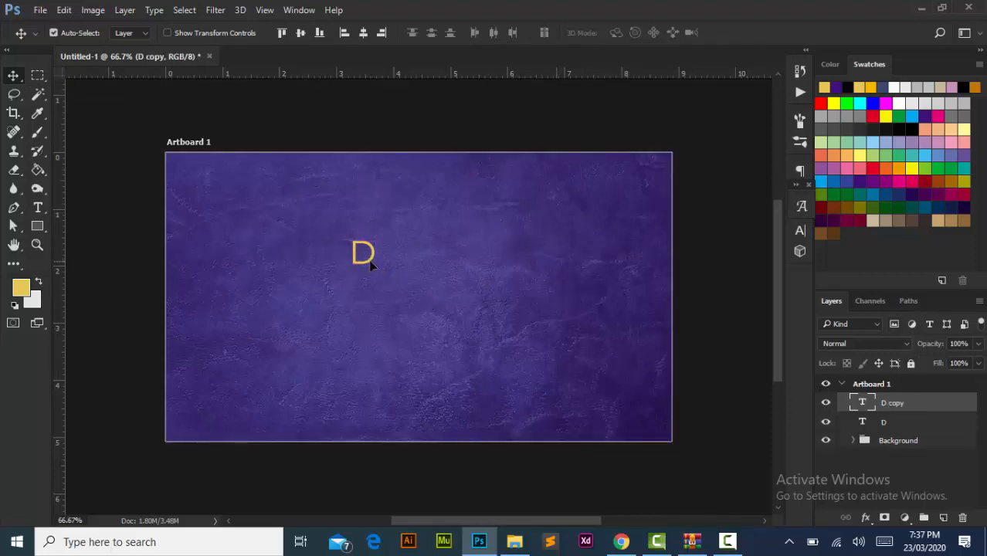
left_click_drag(371, 265, 386, 263)
key("ctrl")
key("ctrl+t")
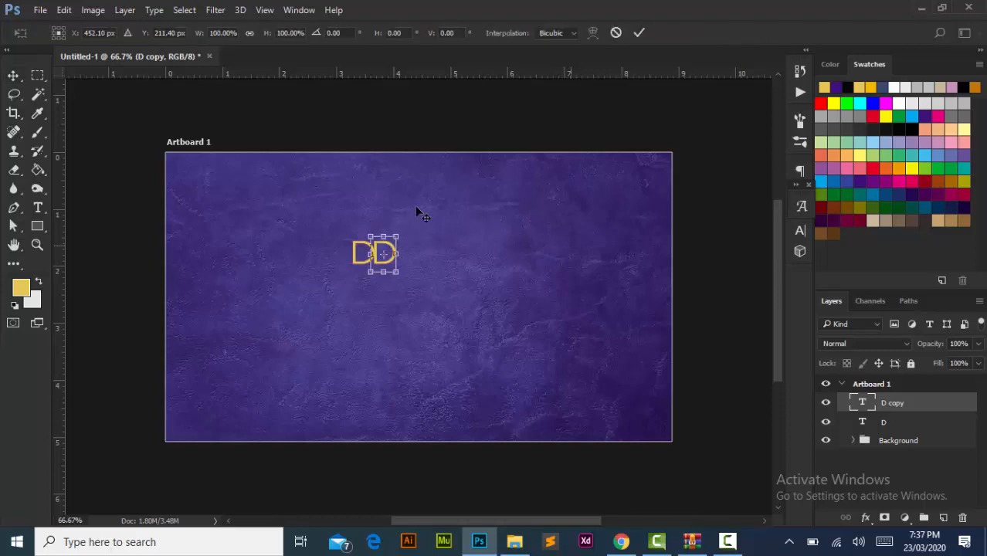
left_click_drag(416, 207, 424, 282)
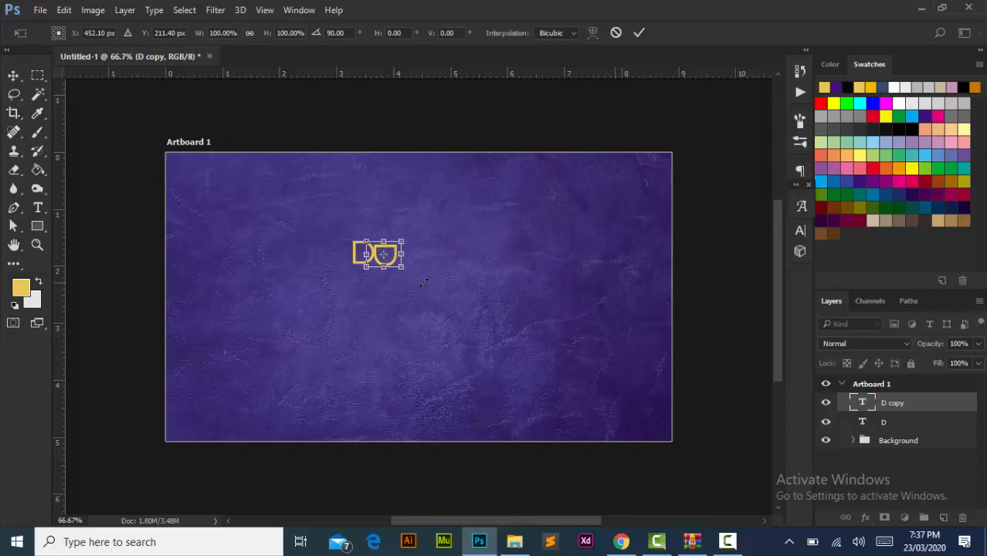
key("Return")
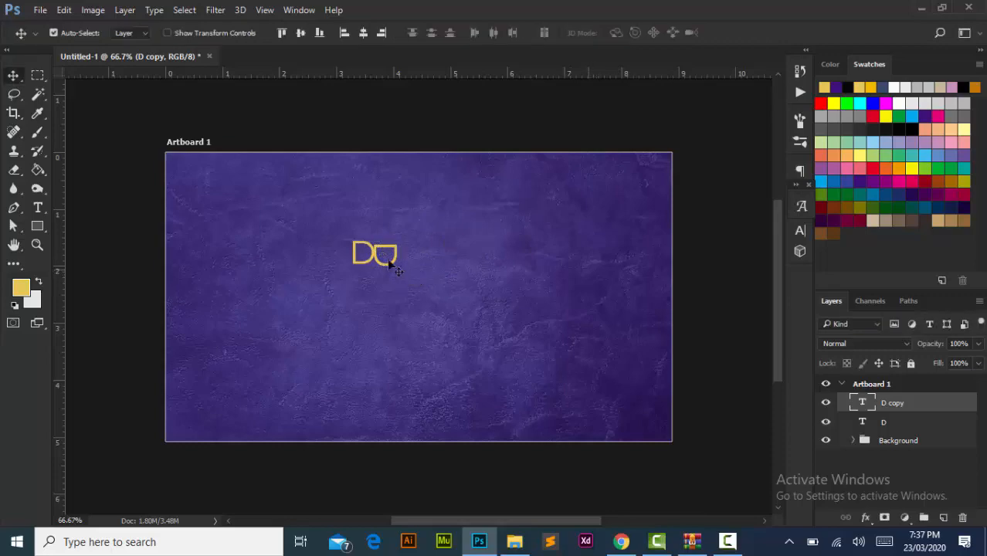
Position a third rotated D below the right-hand D
scroll(348, 246, "up", 2)
scroll(372, 278, "up", 2)
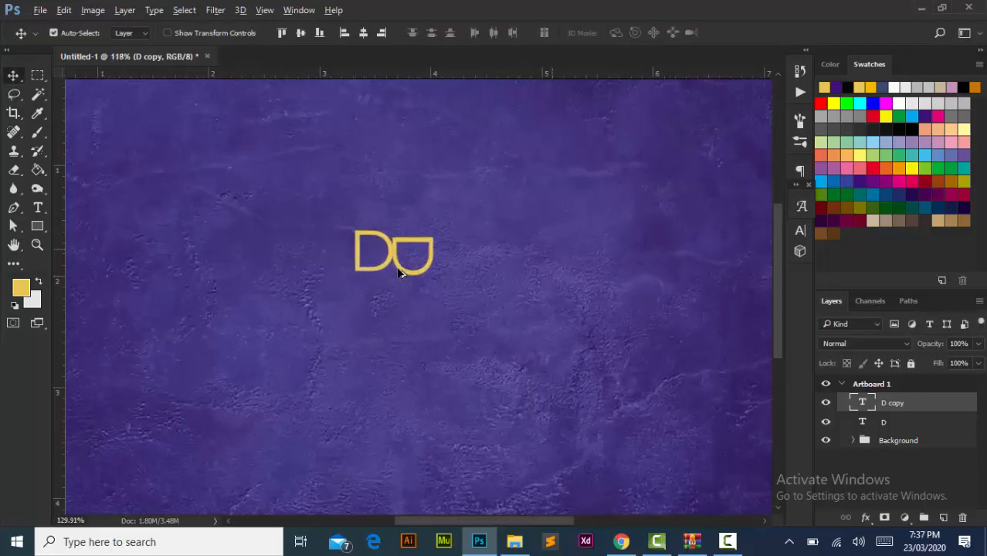
left_click_drag(421, 279, 418, 315)
key("ctrl")
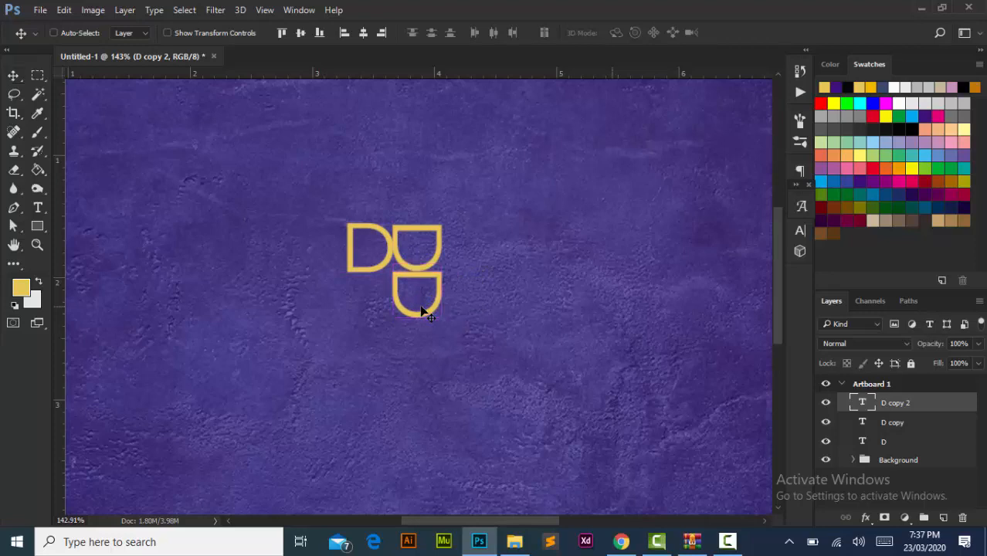
key("ctrl+t")
left_click_drag(453, 259, 436, 324)
key("Return")
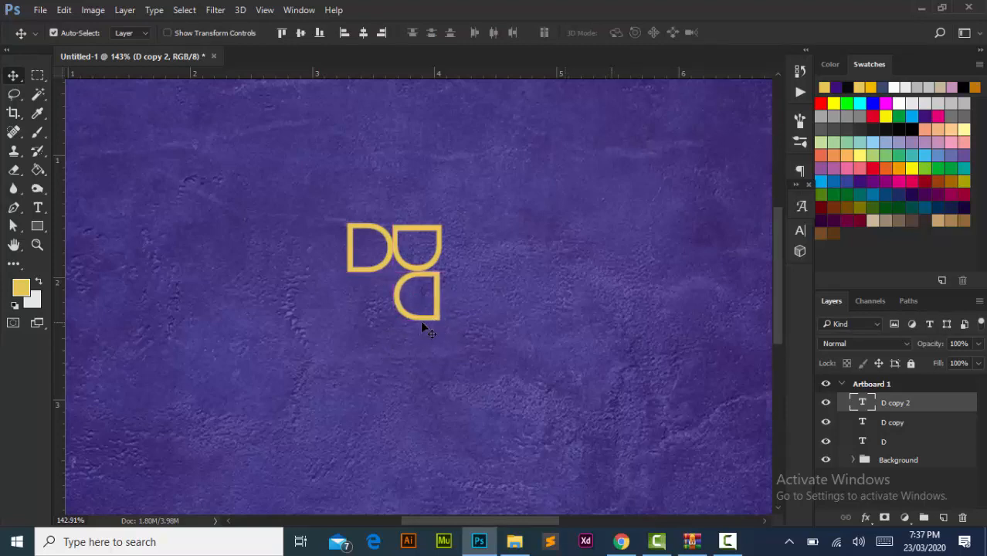
Add a fourth D beside the lower one and rotate it into the bottom-left spot
left_click_drag(434, 323, 382, 321)
key("ctrl+j")
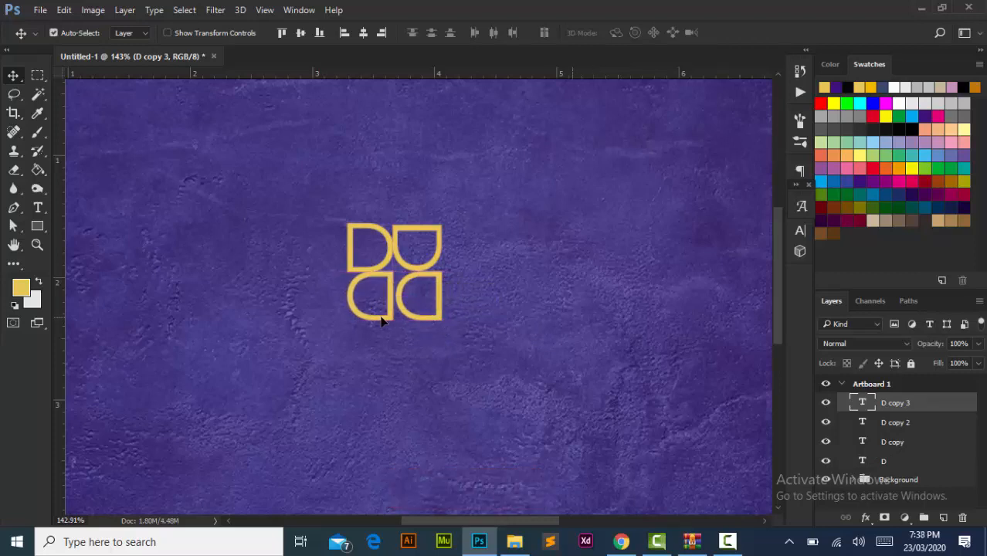
key("ctrl")
key("ctrl+t")
scroll(381, 321, "up", 3)
left_click_drag(400, 239, 308, 258)
Align the bottom-left D flush and add vertical guides at the logo's left and right edges
key("Return")
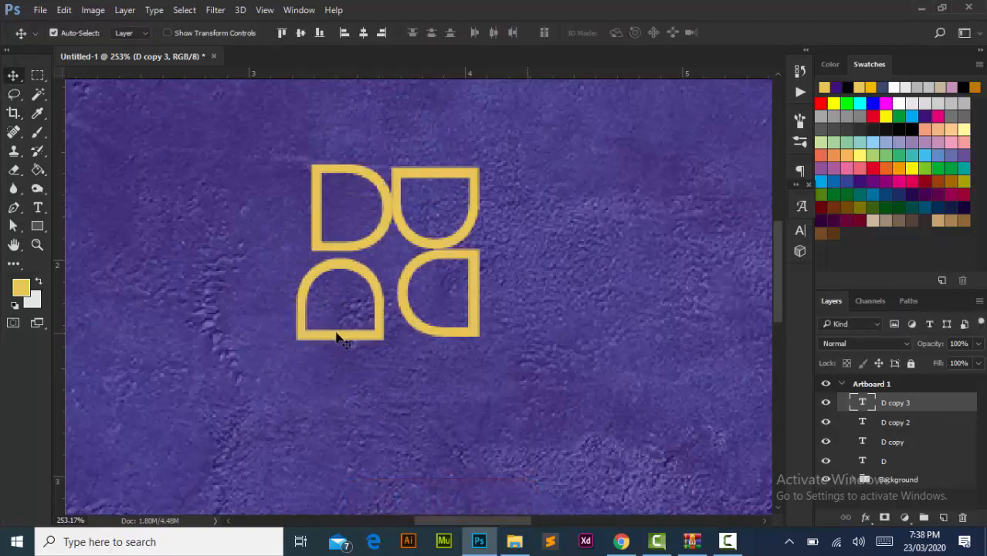
left_click_drag(337, 335, 357, 332)
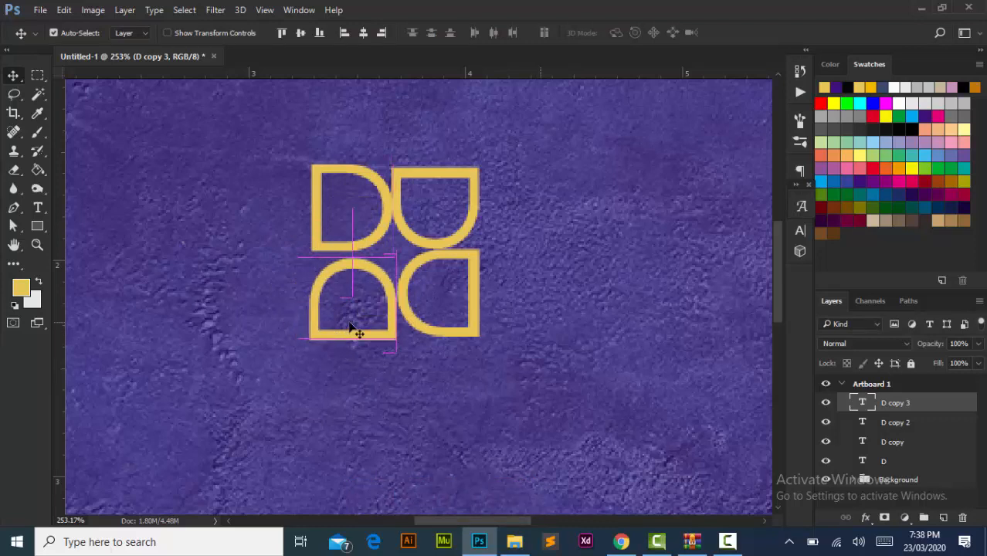
key("Up")
key("Up")
key("Up")
key("Up")
key("Up")
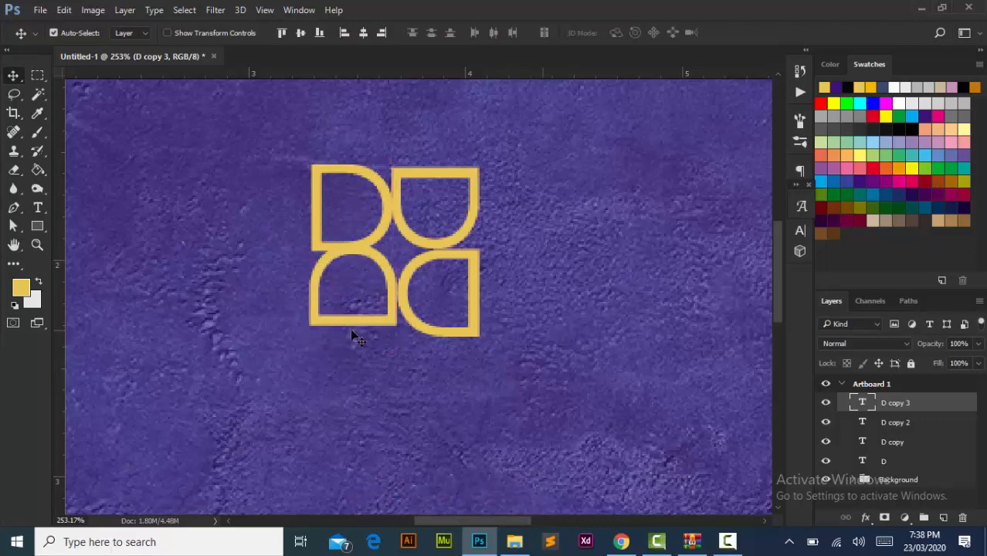
key("Down")
key("Down")
key("Down")
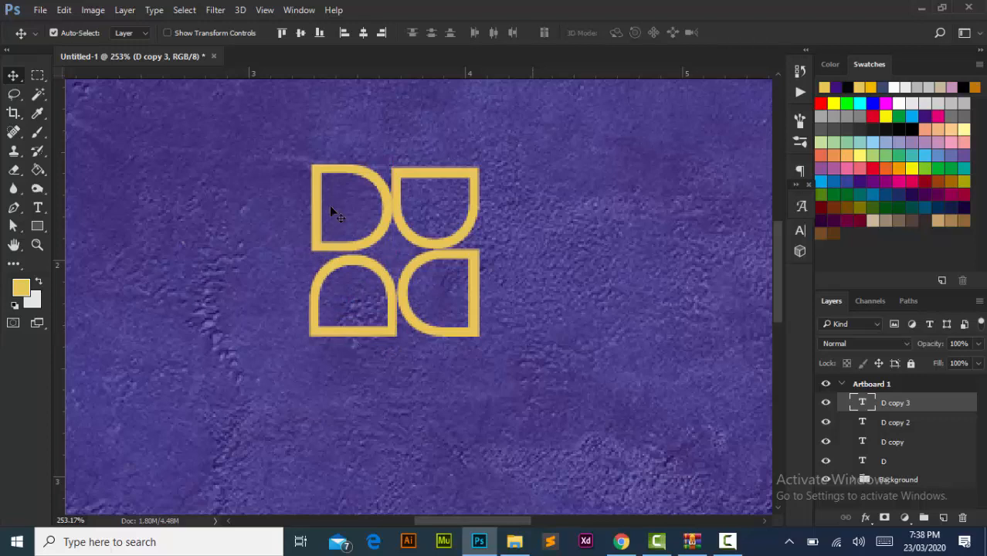
left_click_drag(63, 242, 313, 320)
left_click_drag(67, 352, 479, 368)
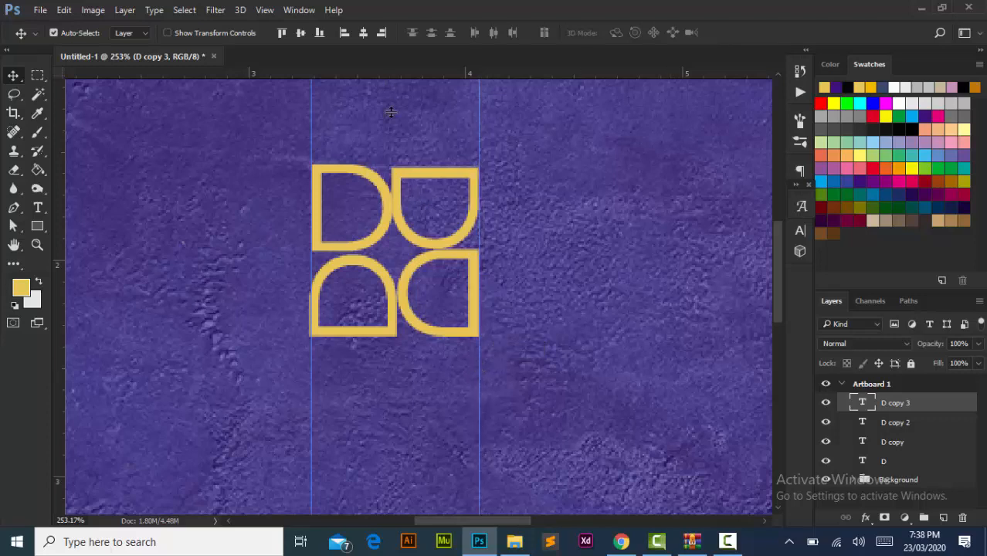
Add horizontal guides along the top and bottom edges of the four-D logo
left_click_drag(386, 74, 496, 163)
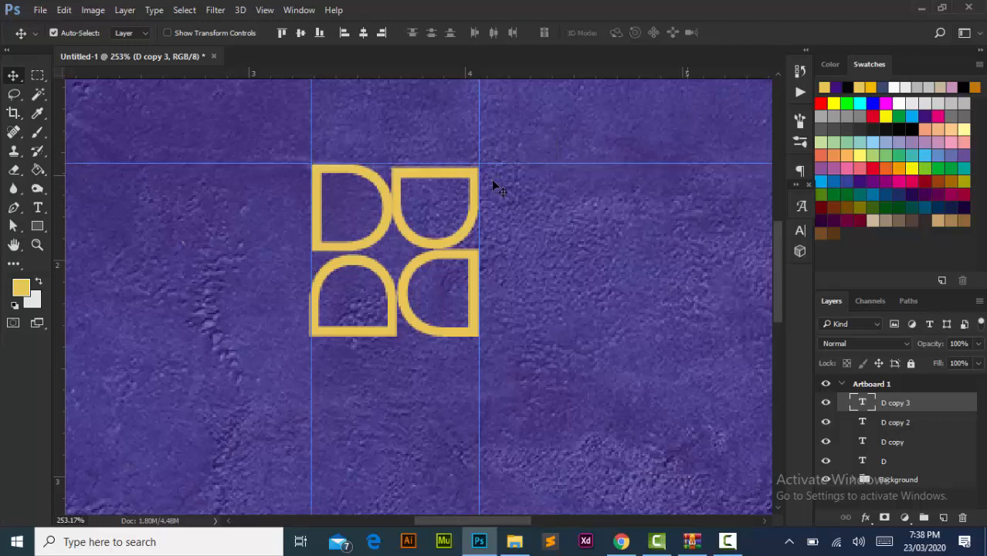
left_click_drag(444, 74, 458, 336)
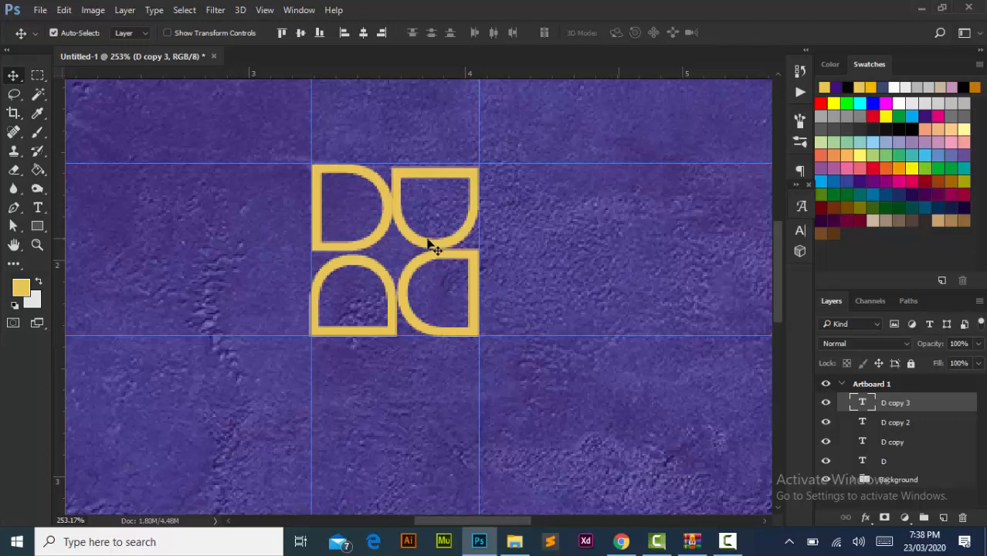
left_click(444, 263)
Nudge the upper-right D up to sit on the top guide
key("Up")
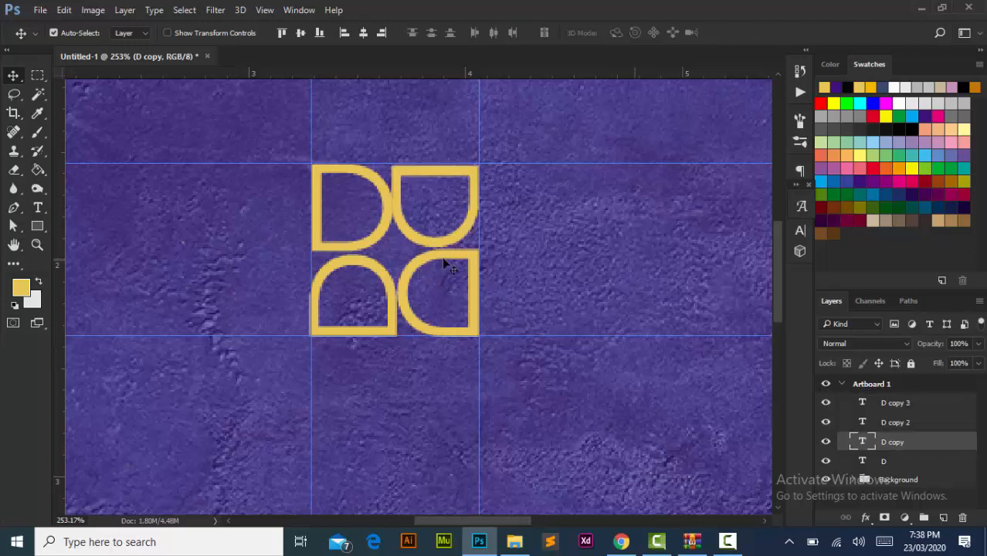
key("Up")
key("Down")
key("Up")
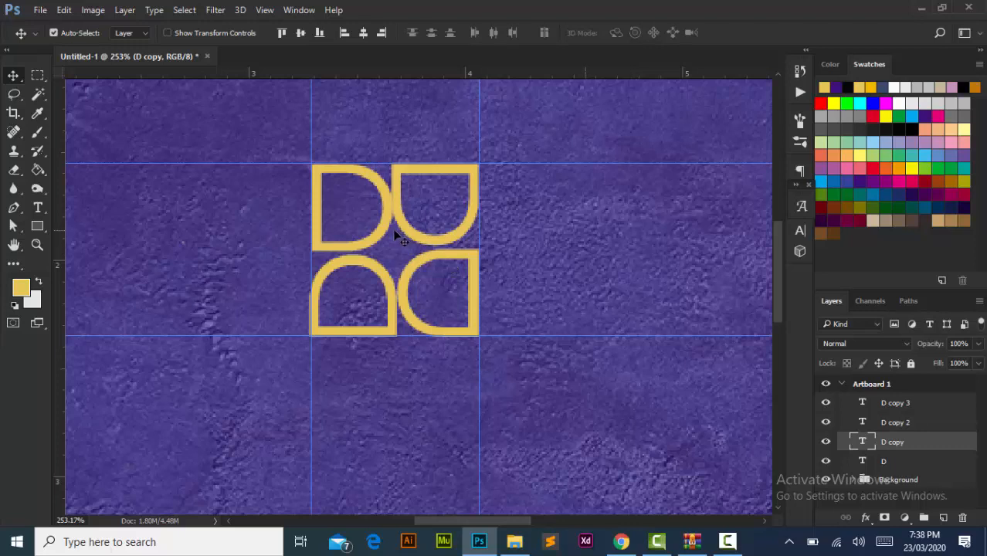
Shift the lower-left D slightly right and one step up
left_click(394, 320)
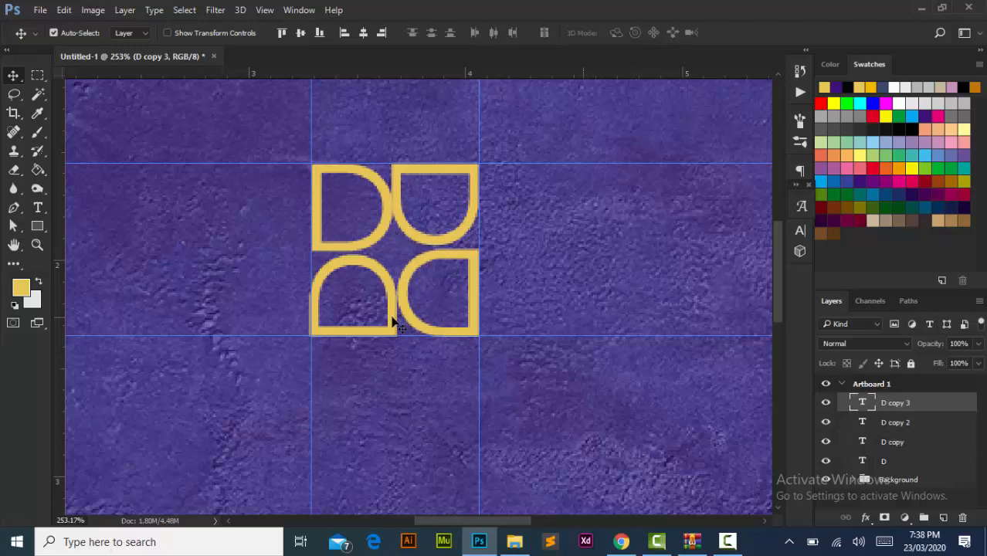
key("Up")
key("Up")
key("Down")
key("Down")
key("Right")
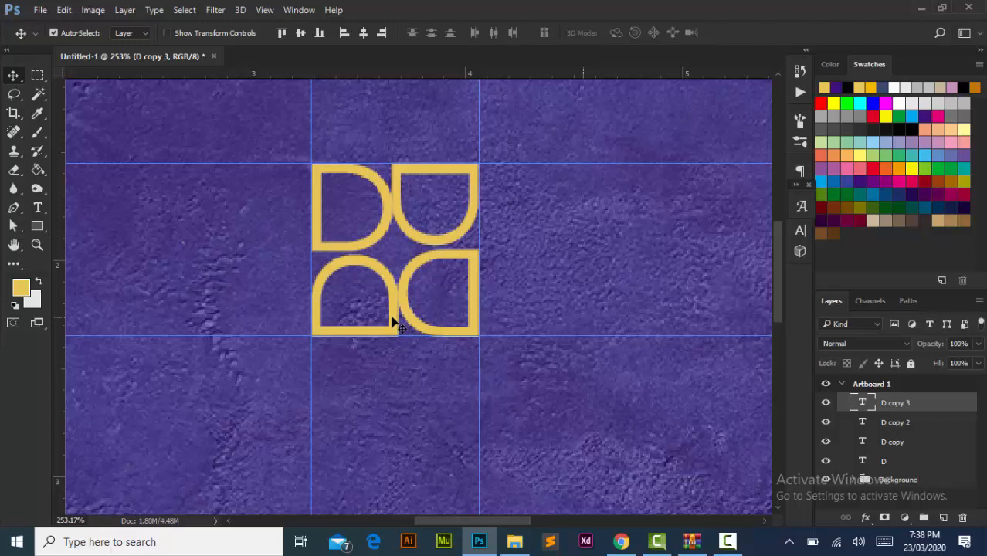
key("Up")
key("Up")
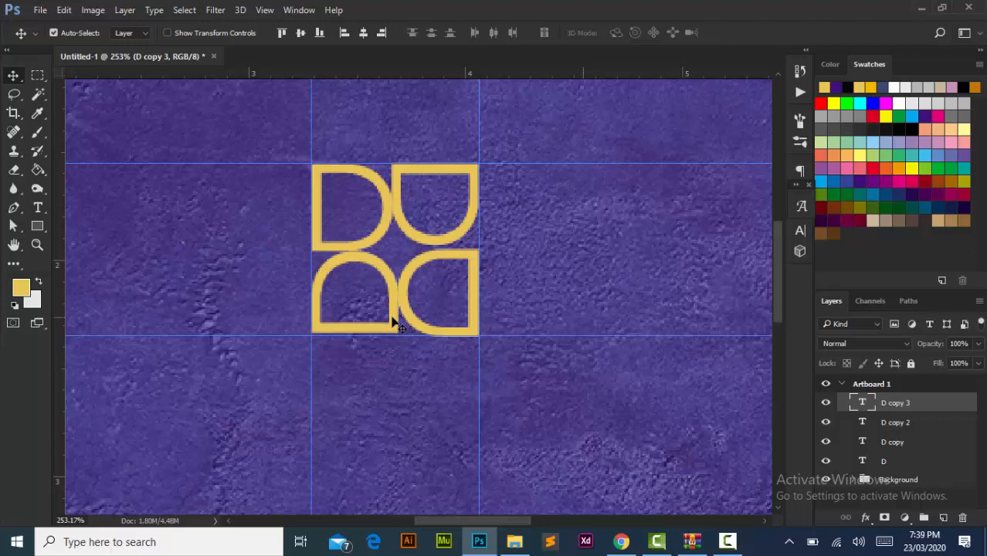
Raise the lower Ds tighter under the top pair and move the bottom guide up to match
left_click(455, 332)
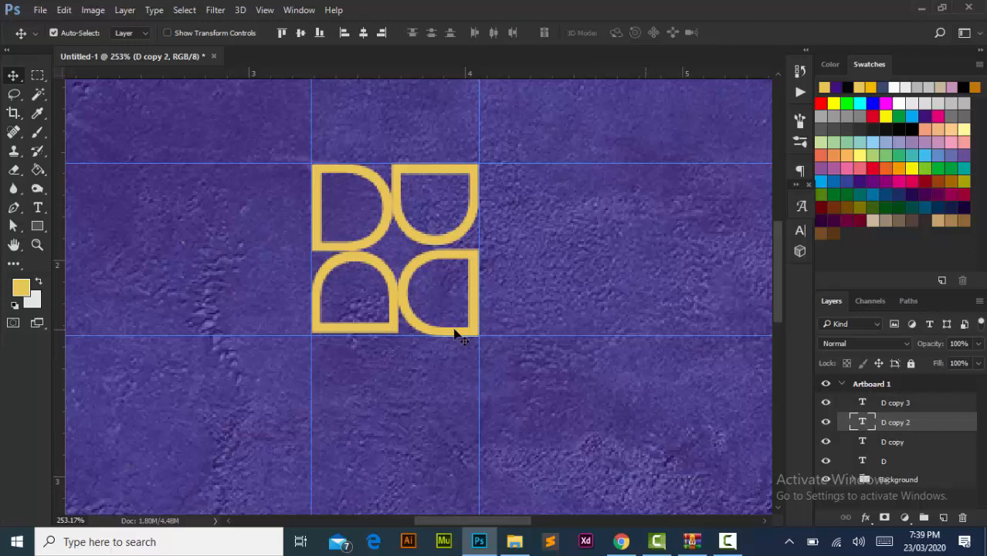
key("Up")
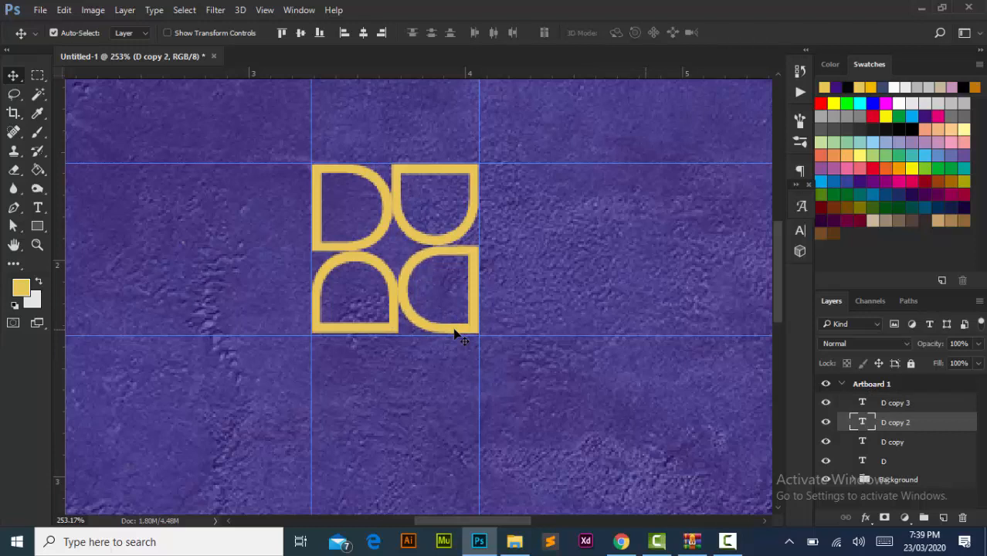
key("Up")
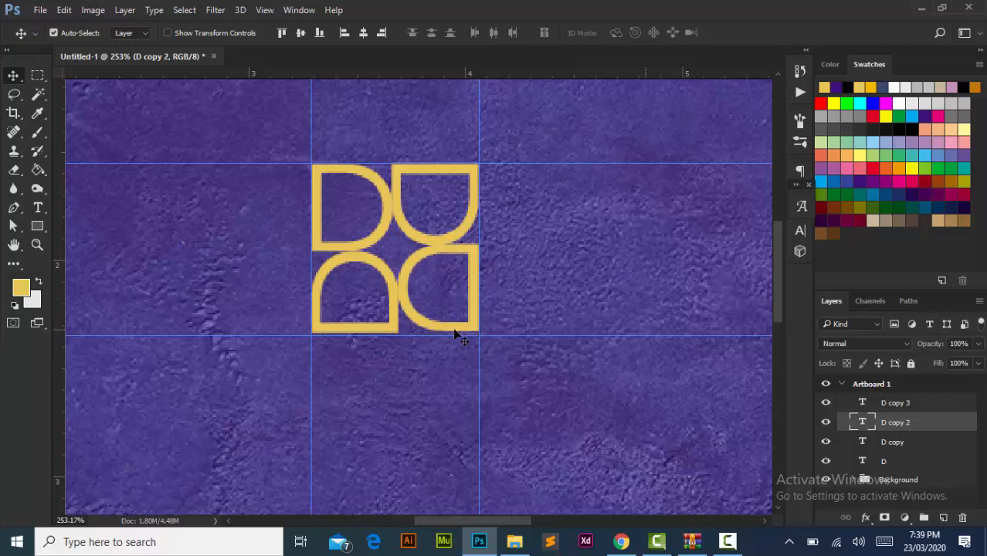
left_click(394, 309)
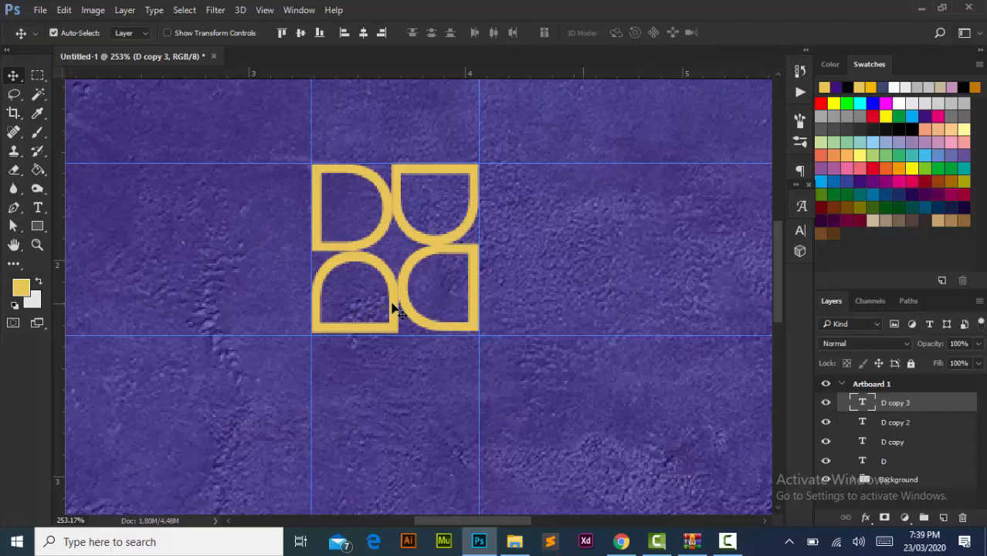
key("Up")
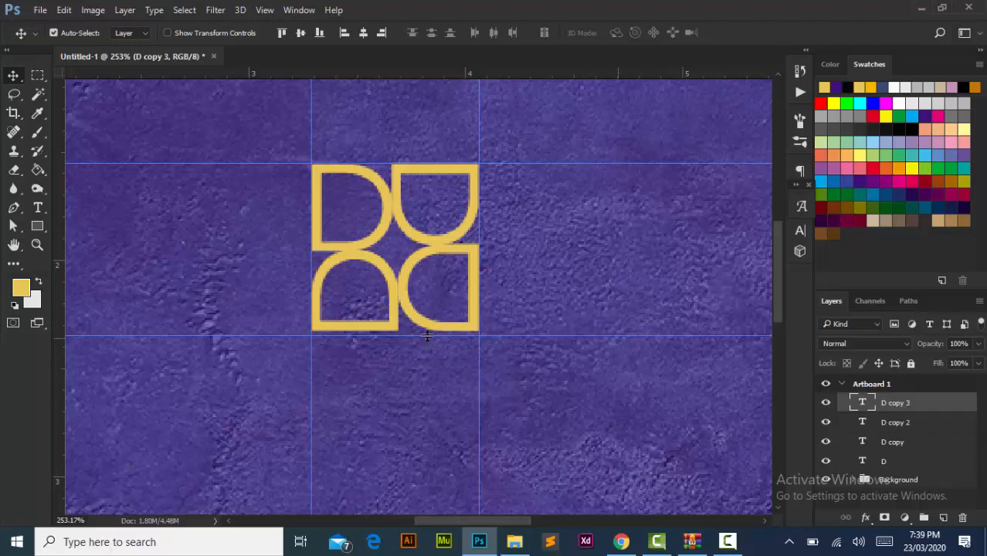
left_click_drag(413, 336, 412, 331)
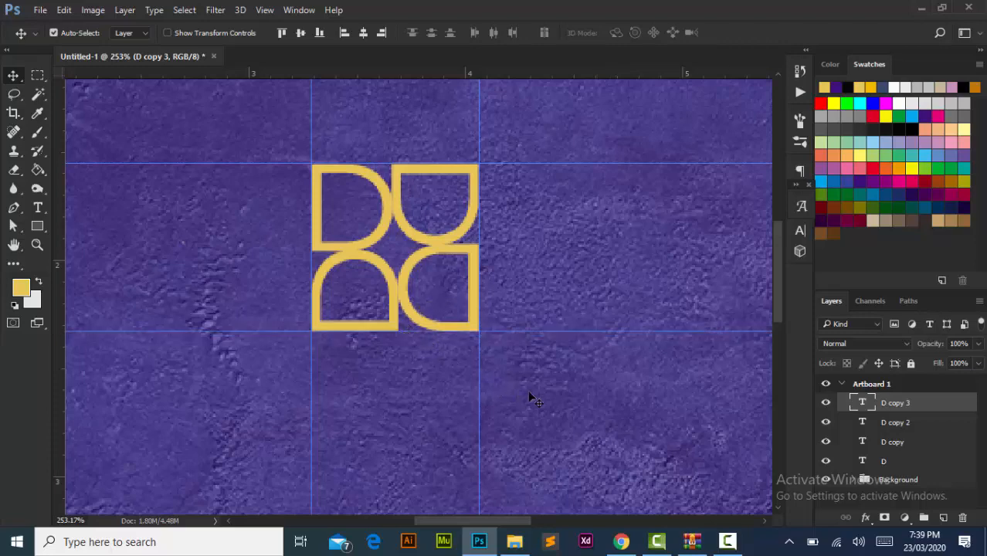
Zoom out and hide the guides
scroll(439, 284, "down", 5)
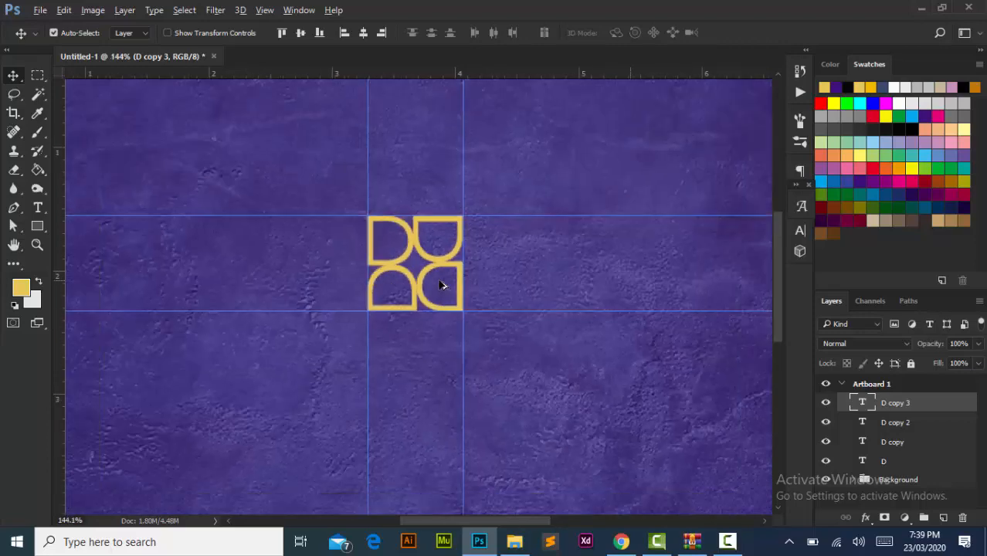
scroll(440, 285, "down", 1)
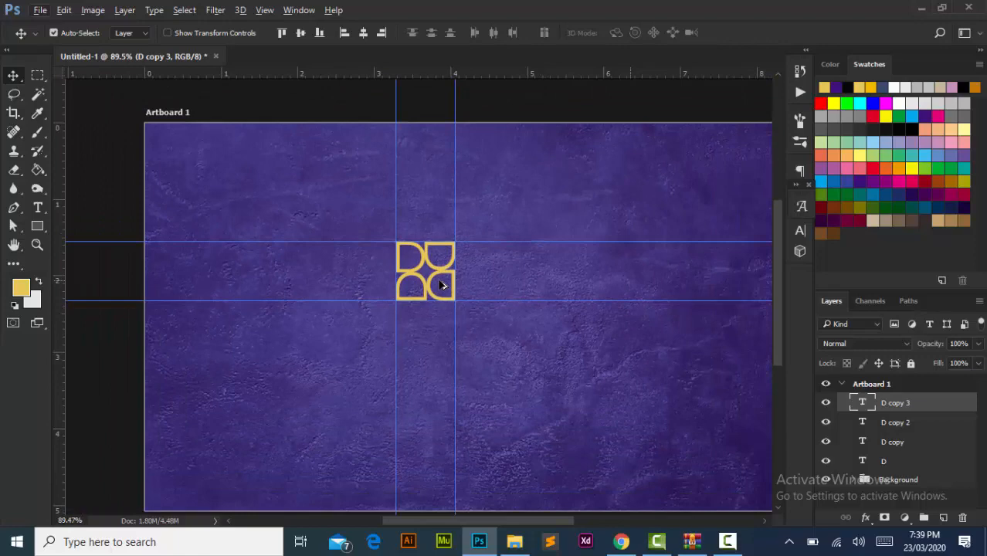
key("ctrl+semicolon")
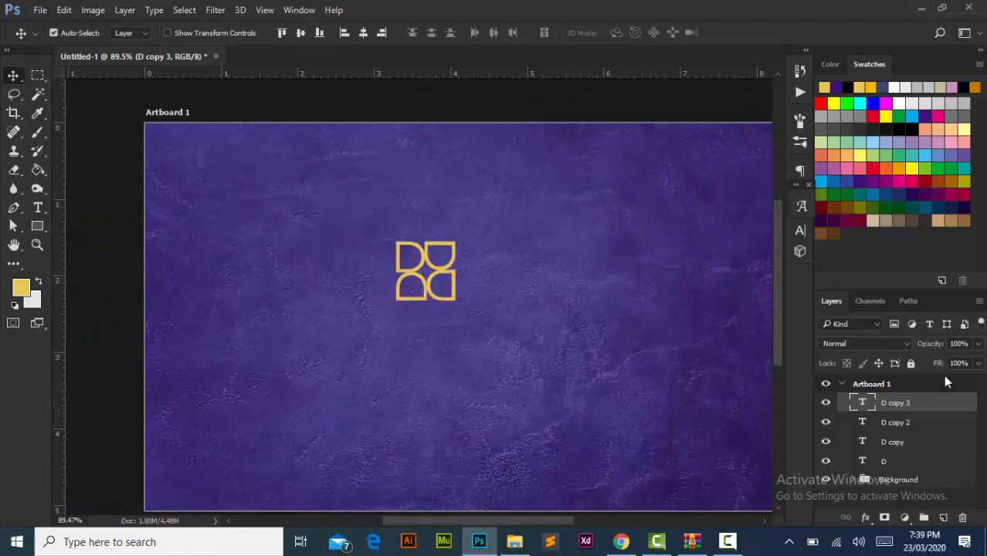
Group the four D layers and name the group 'Symbol'
left_click(918, 462, "shift")
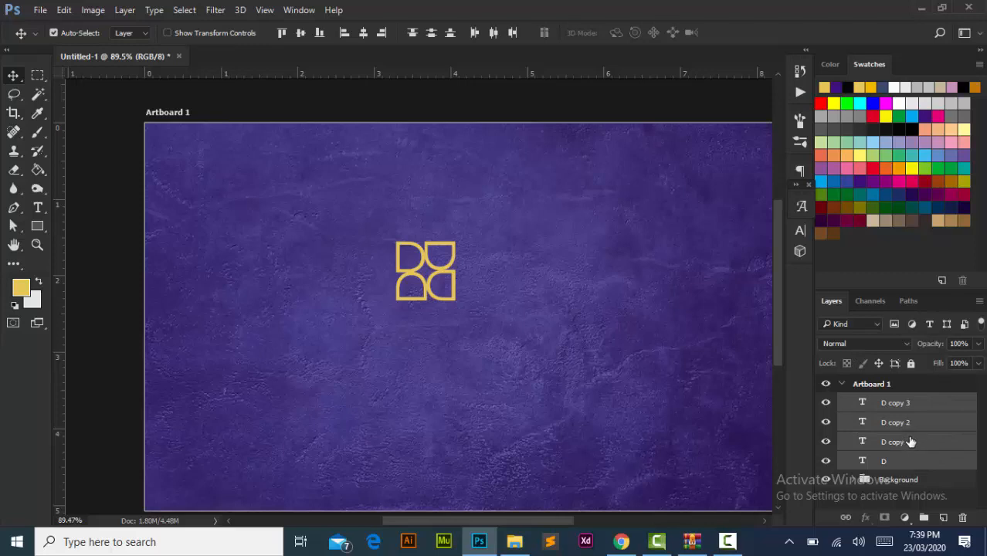
left_click(923, 518)
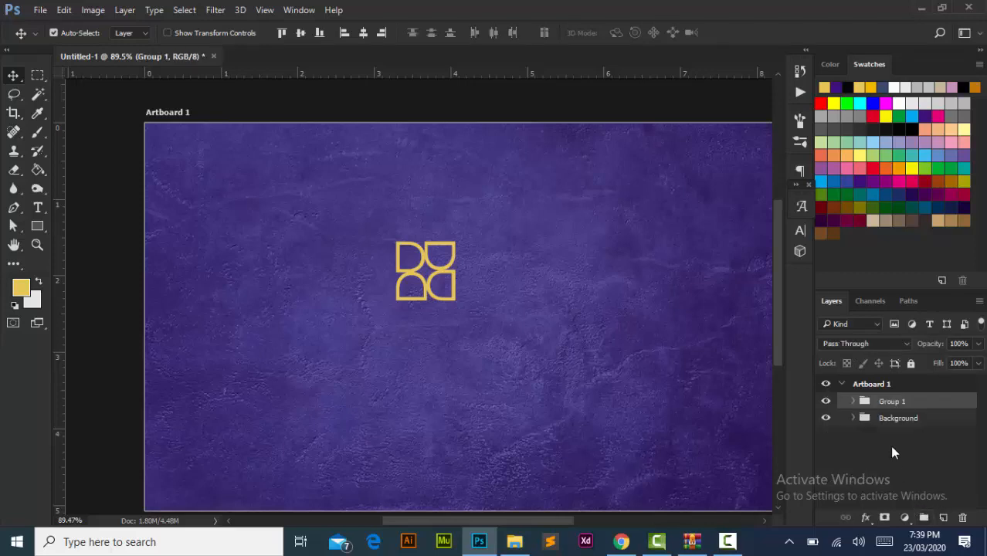
double_click(892, 404)
type("Symbolk")
key("BackSpace")
key("Return")
scroll(450, 267, "down", 2)
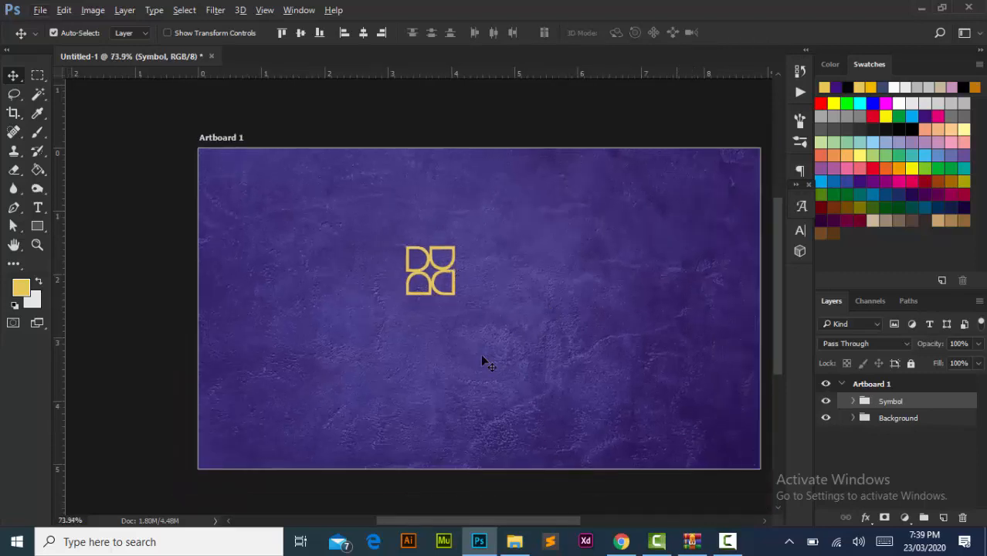
left_click_drag(468, 364, 448, 364)
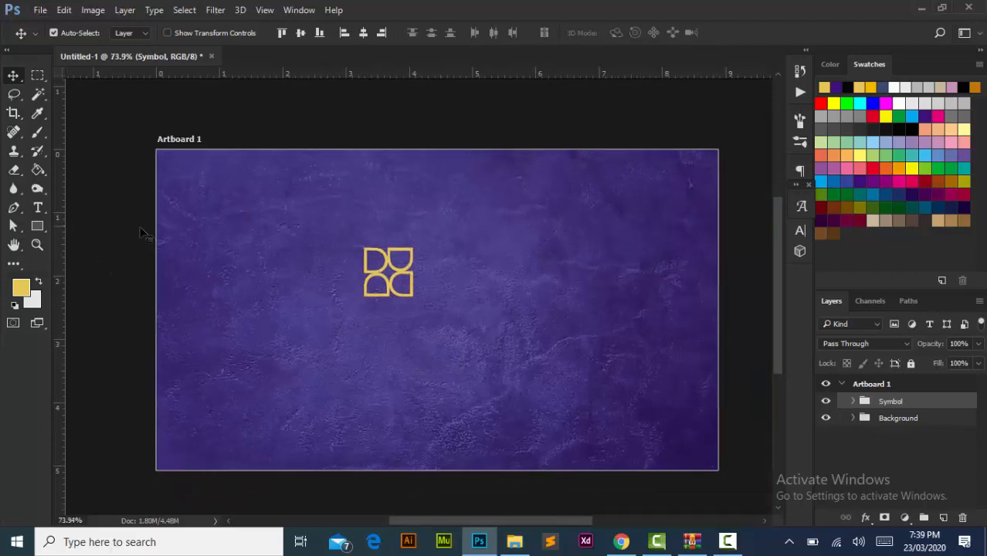
left_click(38, 208)
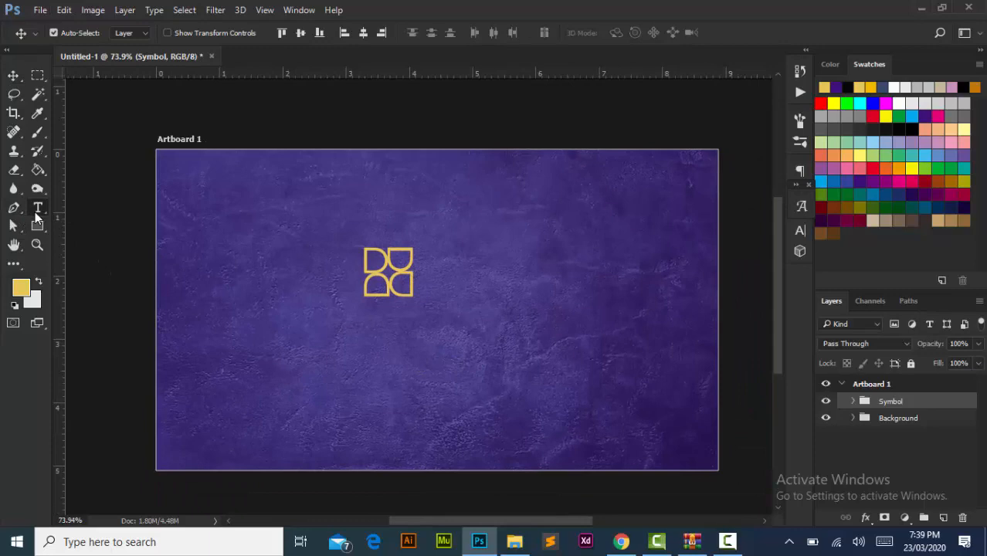
Type the wordmark 'Designstan' below the logo and make it bold
left_click(352, 333)
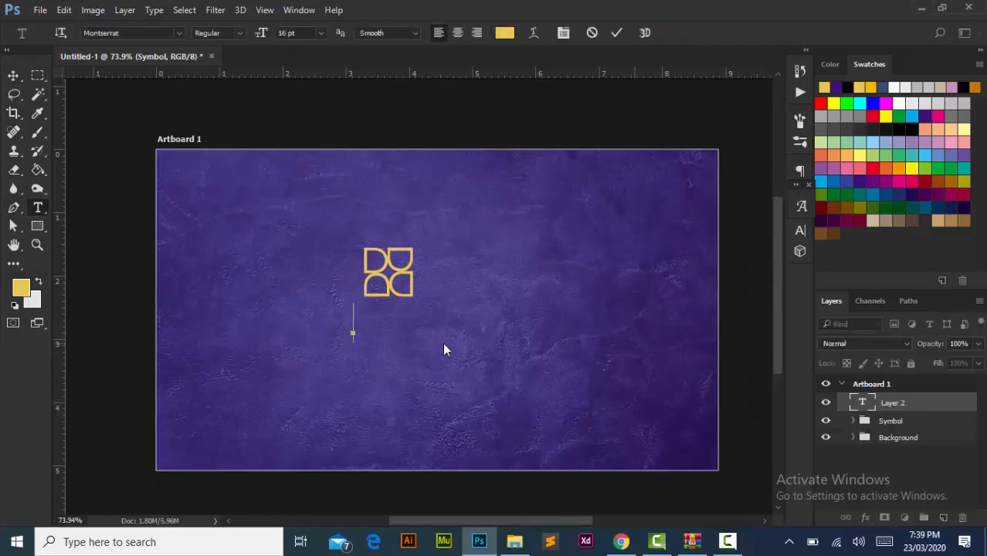
type("DE")
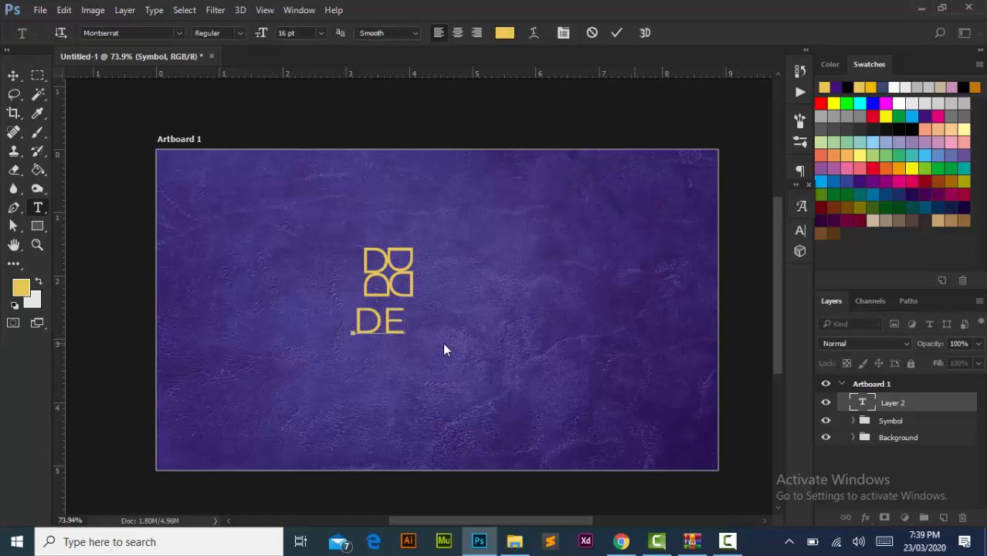
key("BackSpace")
type("es")
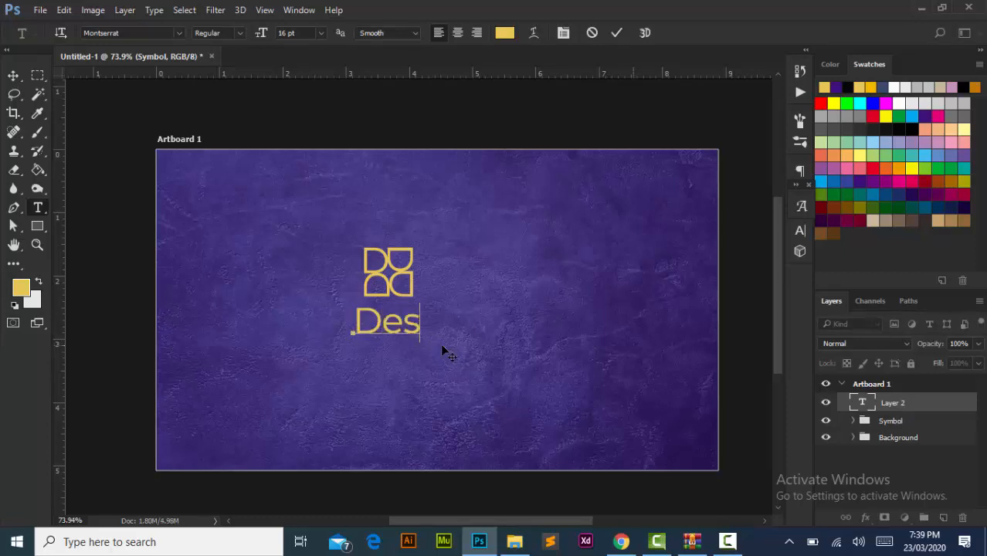
type("ignstan")
key("ctrl+a")
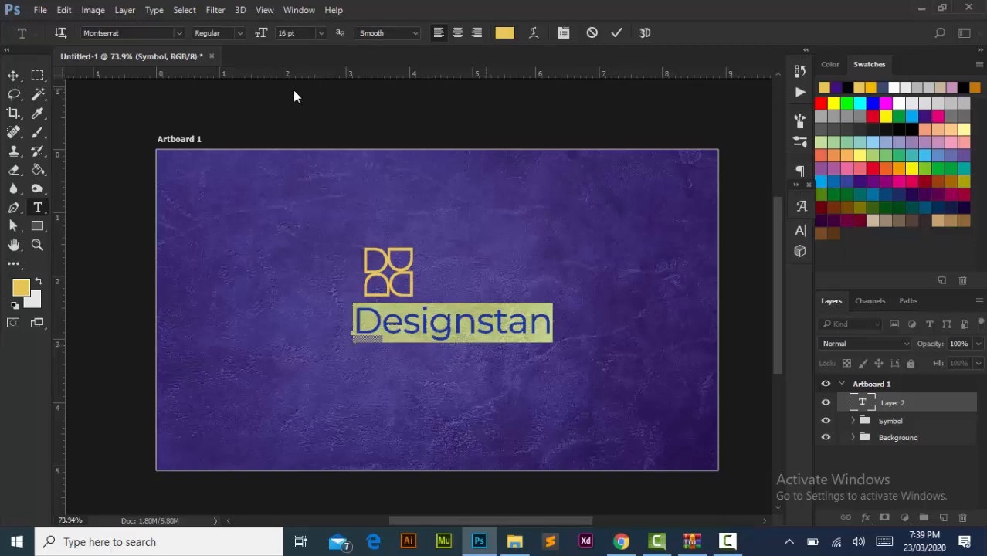
left_click(240, 34)
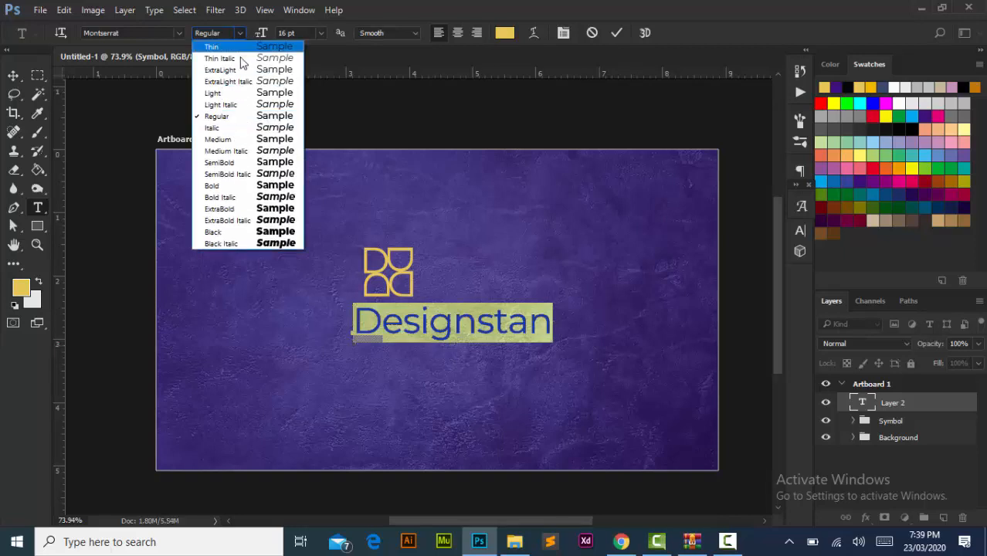
left_click(245, 185)
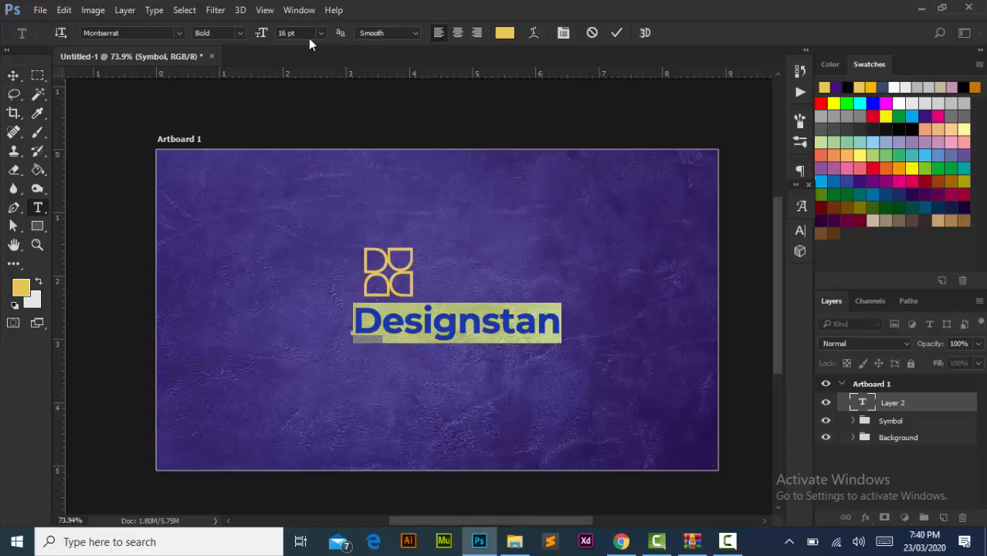
Set the wordmark to 15 pt and centre the gold logo mark horizontally over it
scroll(303, 38, "down", 2)
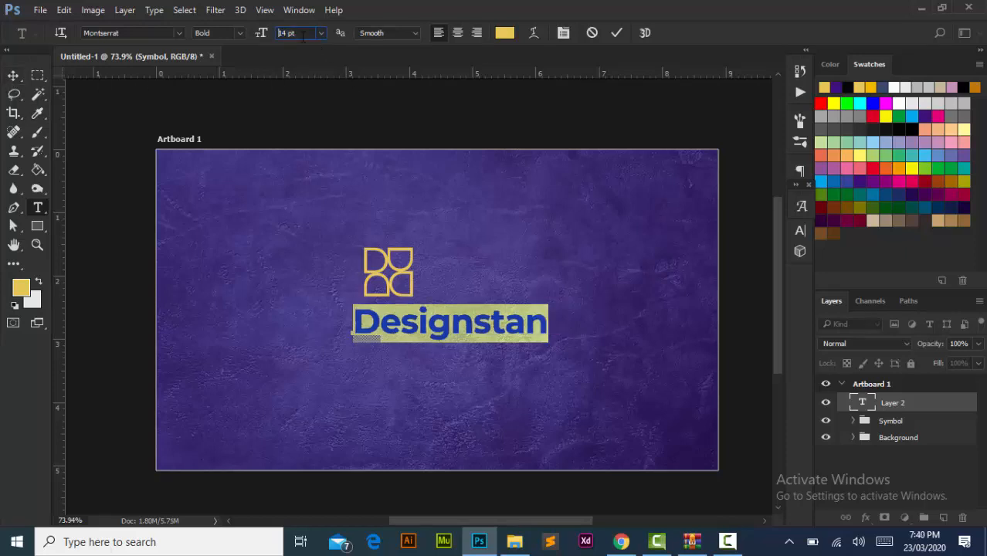
scroll(304, 37, "up", 1)
left_click(13, 76)
left_click(910, 422, "ctrl")
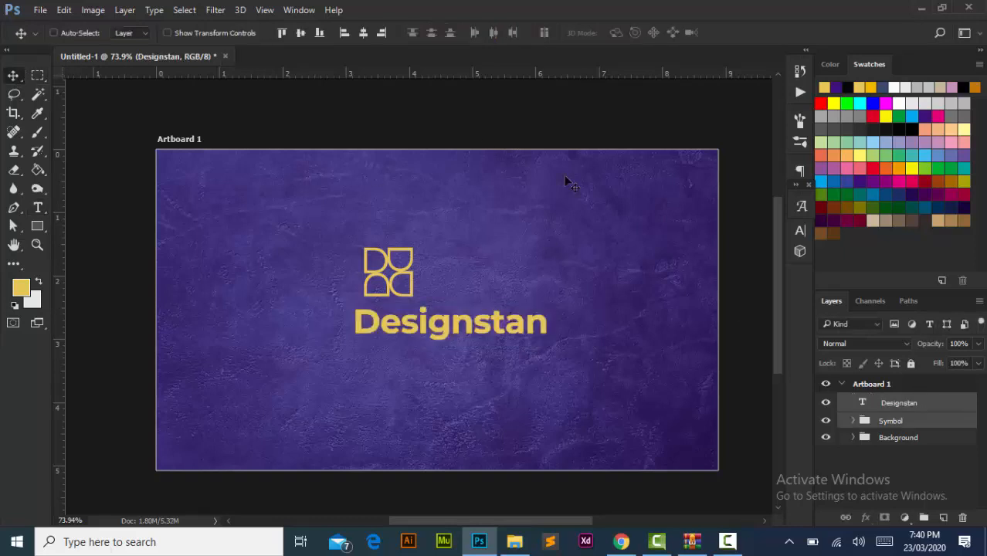
left_click(363, 32)
Move the logo mark and Designstan wordmark to the card centre, with the mark raised slightly above the text
left_click_drag(486, 316, 462, 318)
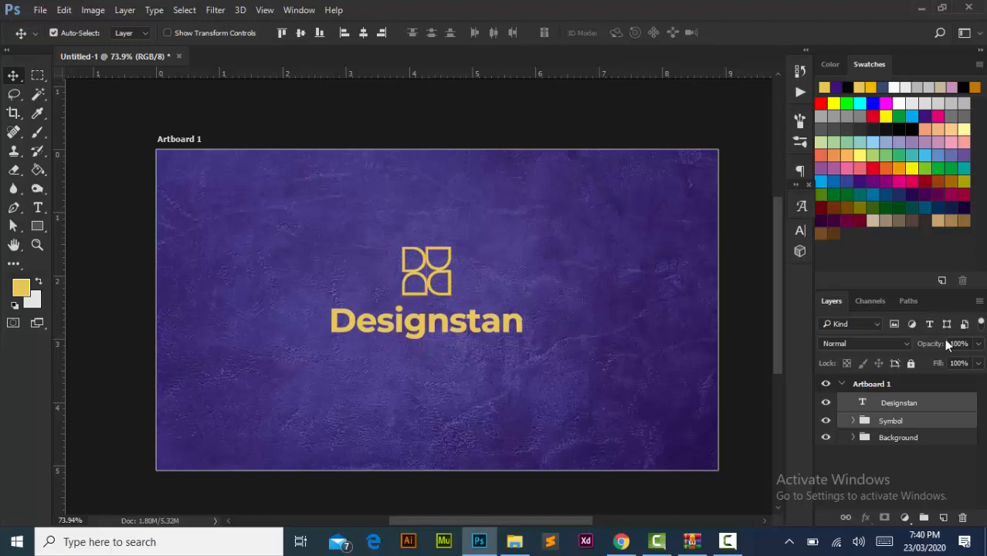
left_click(912, 420)
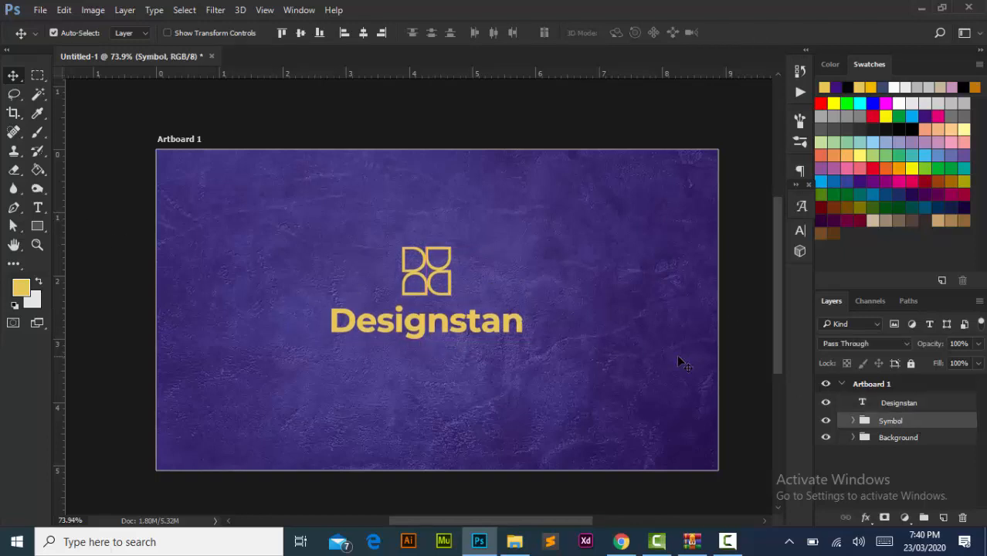
key("Up")
key("Up")
key("Up")
key("Up")
key("Up")
key("Up")
key("Up")
key("Up")
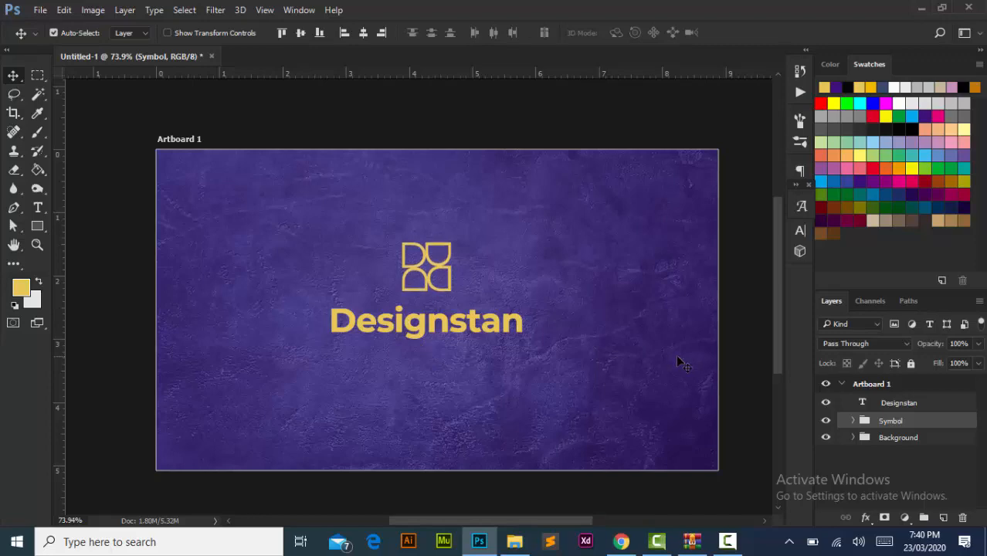
scroll(451, 324, "up", 3)
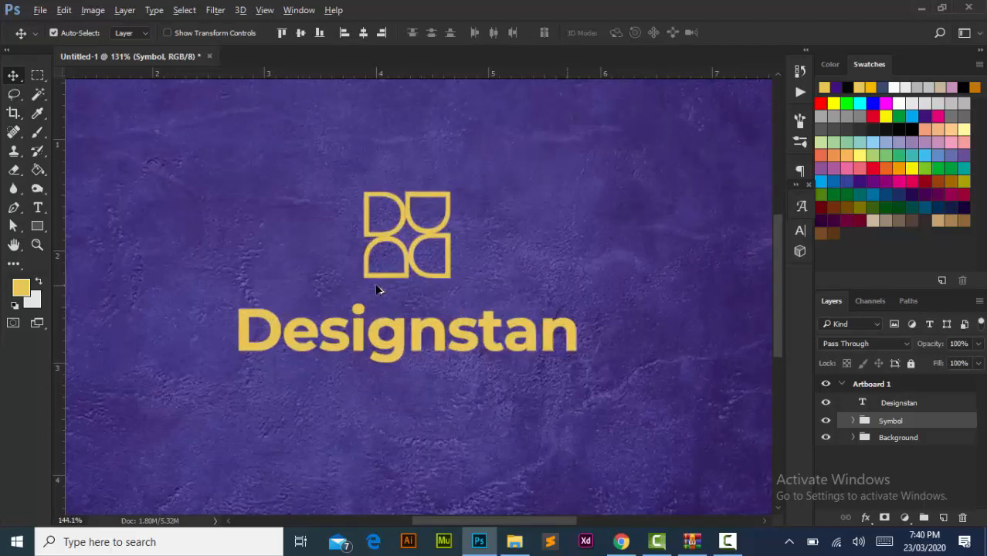
scroll(377, 290, "up", 1)
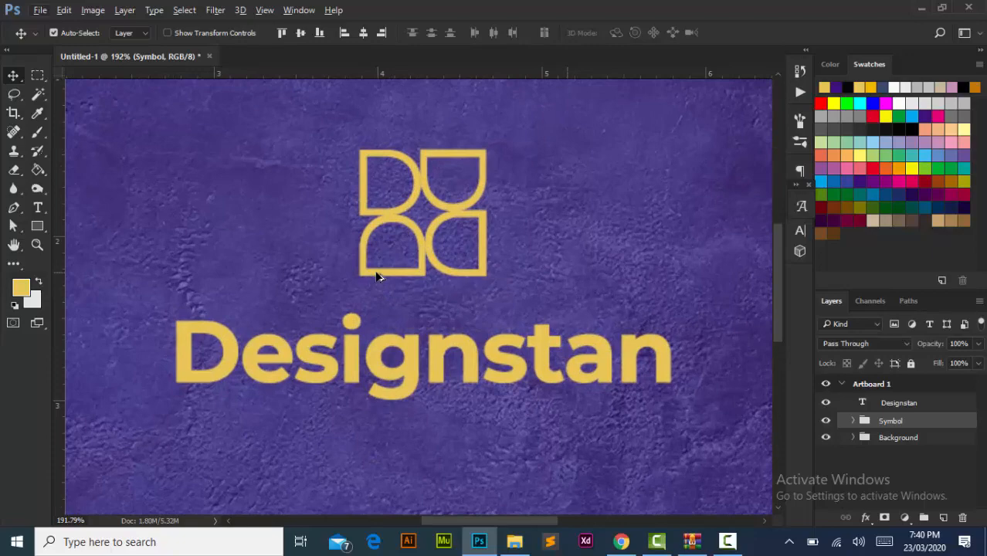
scroll(378, 277, "down", 3)
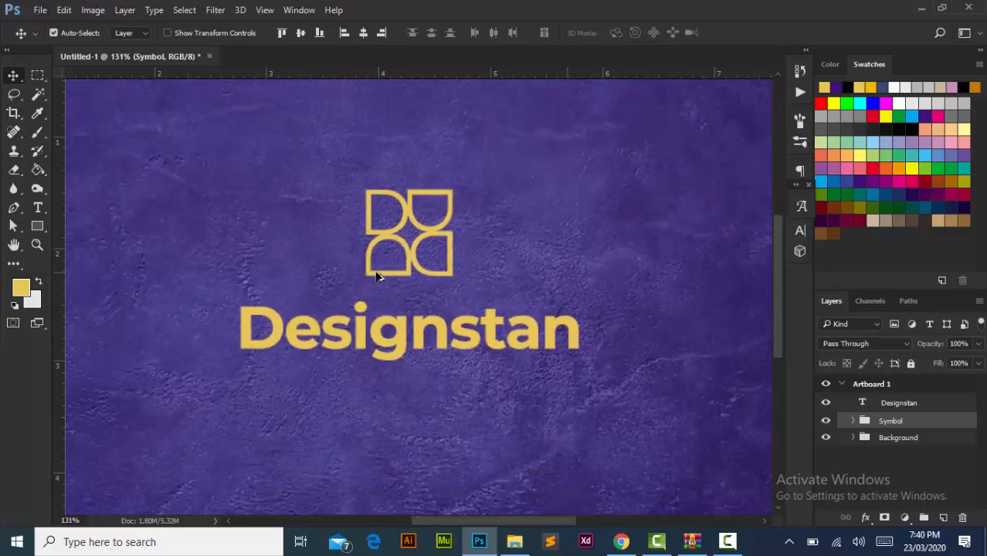
scroll(322, 267, "down", 3)
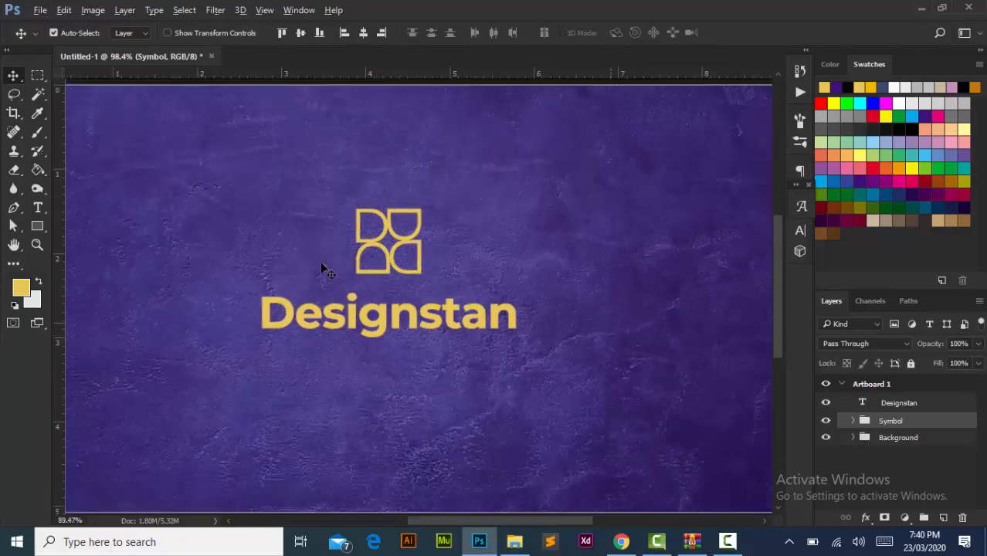
left_click_drag(320, 264, 339, 267)
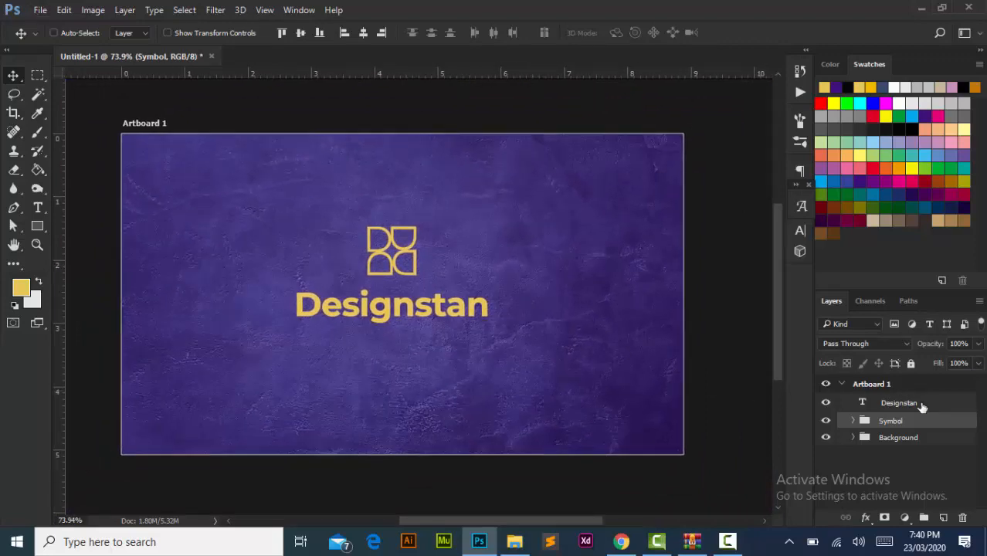
left_click(898, 402, "ctrl")
key("Down")
key("Down")
key("Down")
key("Down")
key("Down")
key("Down")
key("Down")
key("Down")
key("Down")
key("Down")
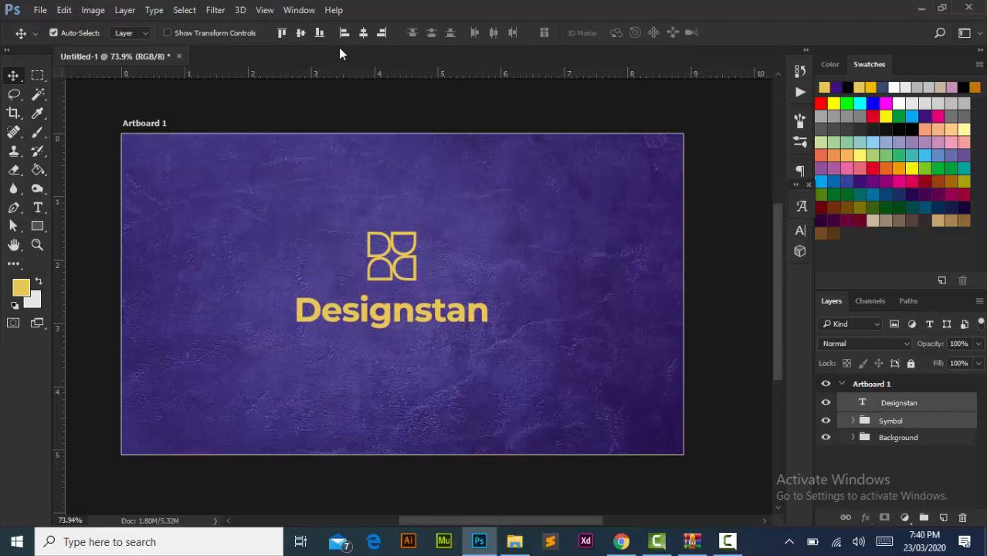
Create a blank 1050 × 600 px Artboard 2 to the right of Artboard 1
left_click(280, 103)
left_click_drag(14, 75, 86, 93)
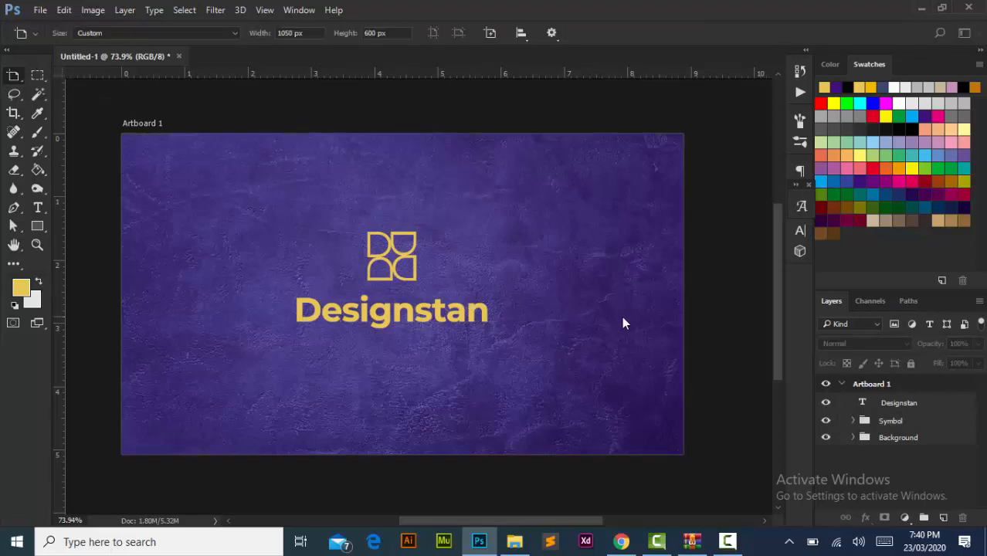
left_click(690, 294)
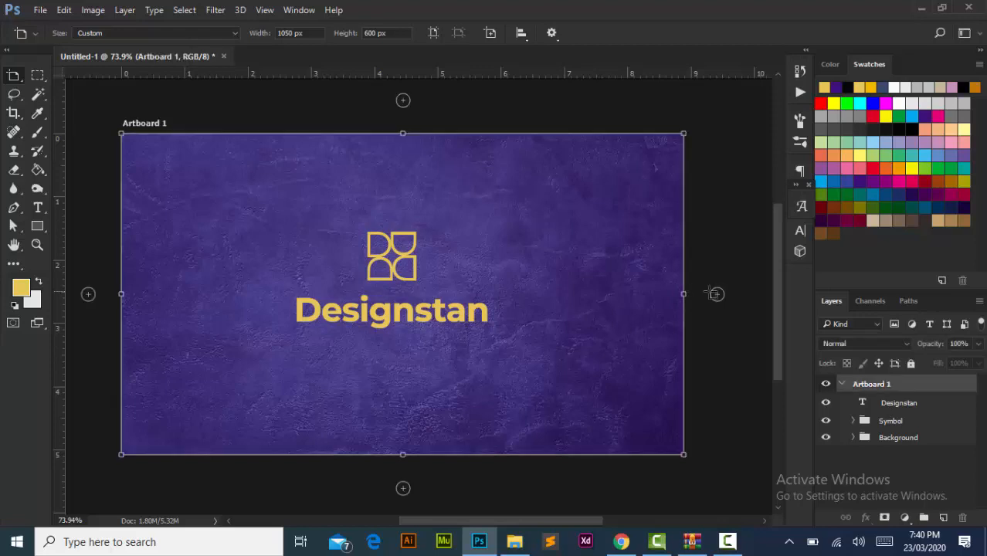
left_click(718, 294)
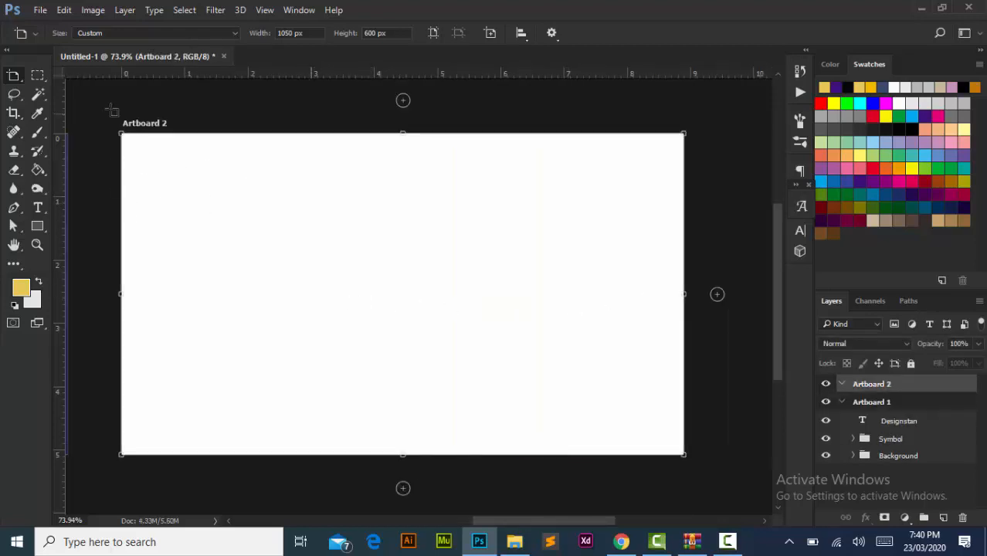
Group the Designstan text and Symbol layers as 'Logo' and duplicate the group
right_click(8, 76)
left_click(49, 75)
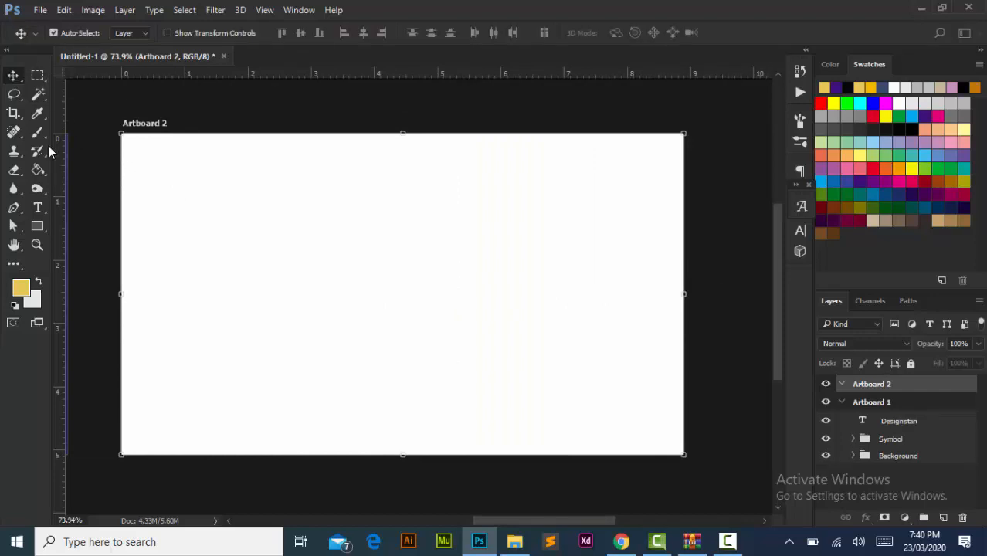
left_click(924, 426)
left_click(910, 439, "shift")
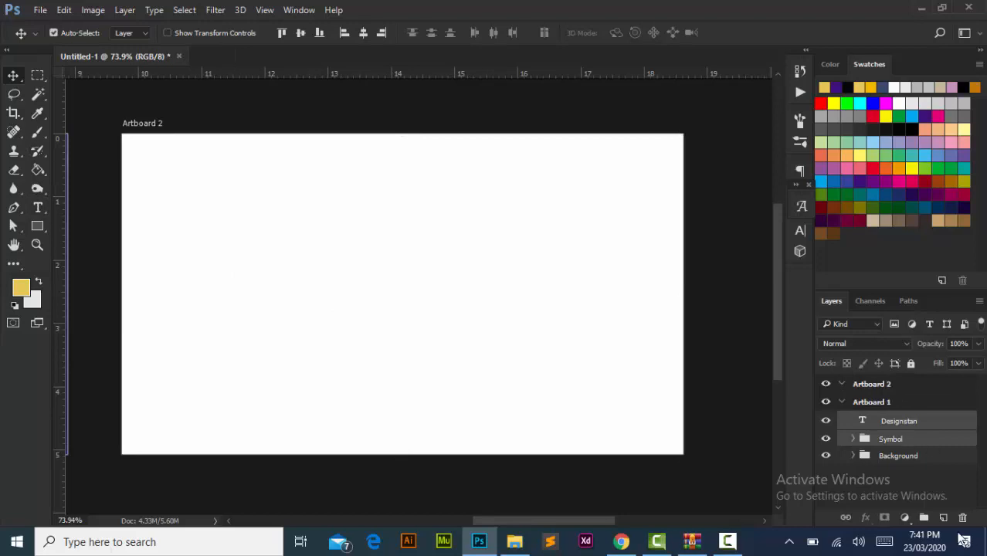
left_click(924, 517)
double_click(894, 419)
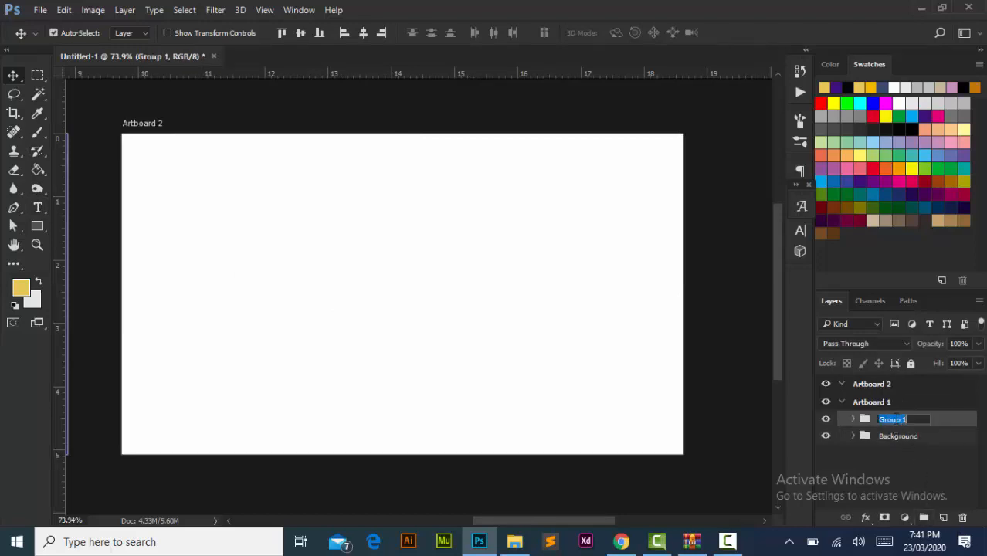
type("Logo")
key("Return")
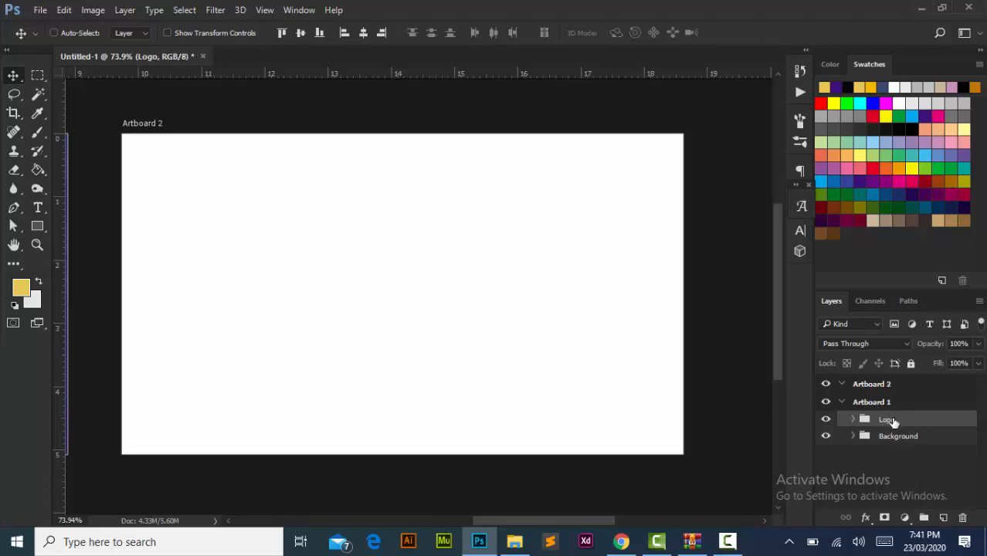
key("ctrl+j")
Place copies of the Logo and Background groups in Artboard 2, with Background beneath Logo
left_click_drag(893, 423, 912, 386)
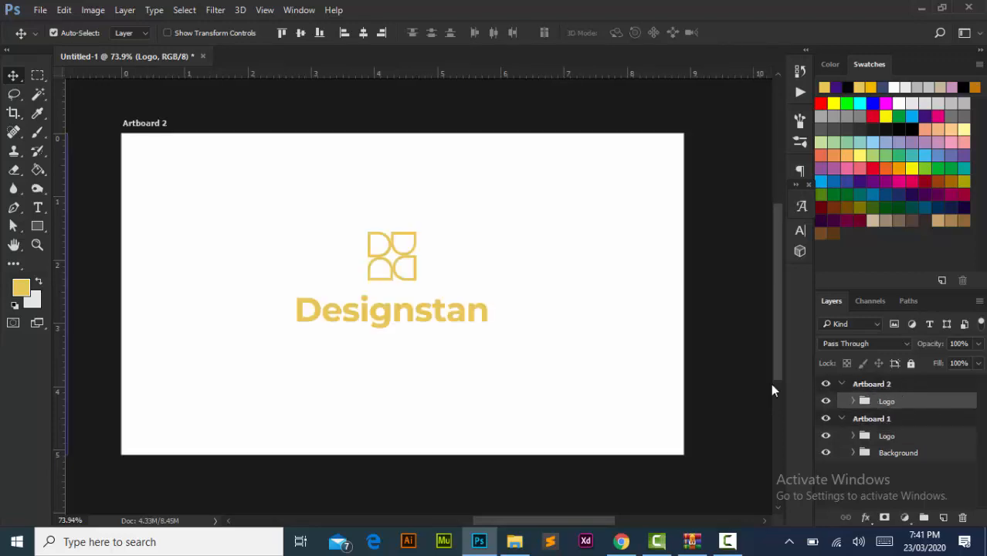
left_click(910, 453)
right_click(912, 454)
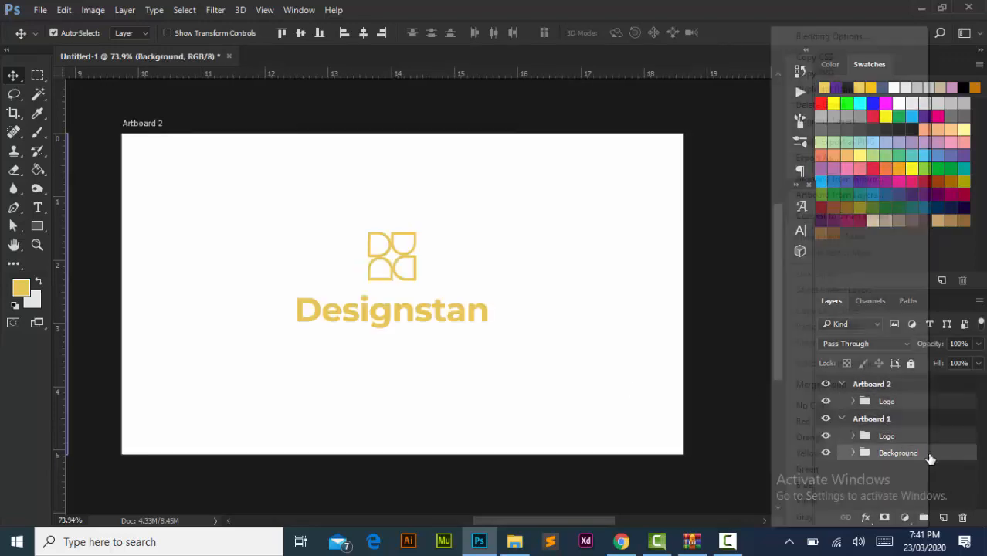
left_click(946, 451)
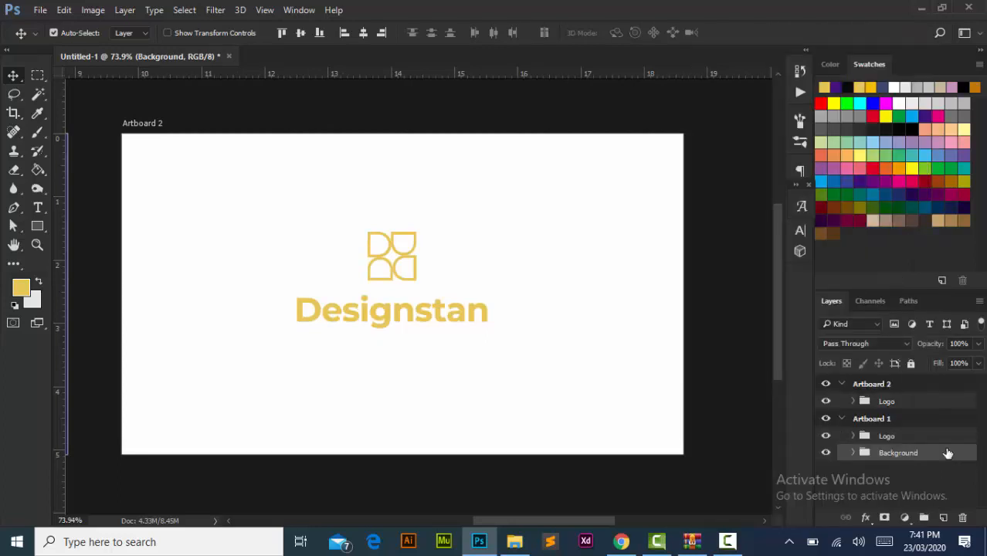
key("ctrl+j")
left_click_drag(922, 460, 920, 408)
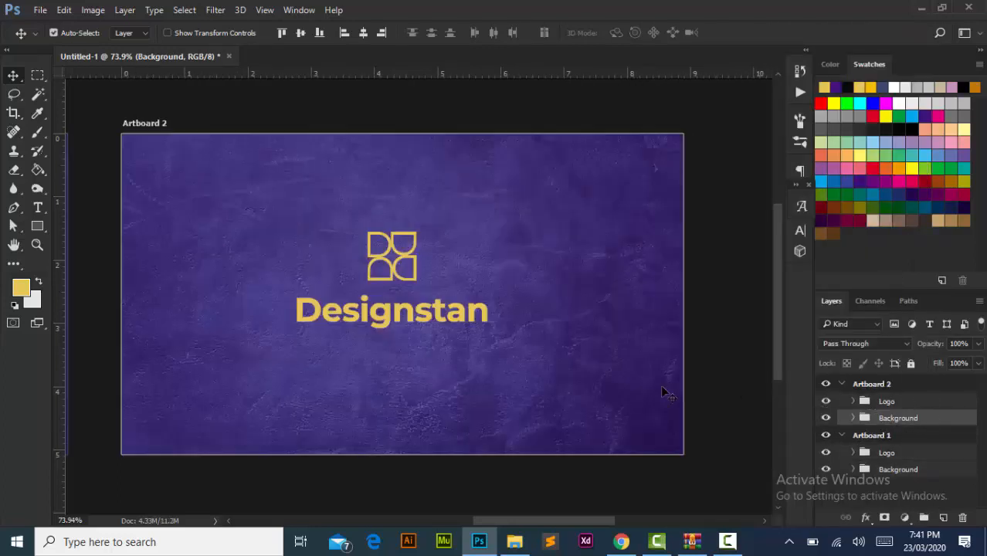
Scale Artboard 2's Symbol to about 146% and move it left above the start of Designstan
mouse_move(519, 522)
left_mouse_down()
mouse_move(397, 521)
mouse_move(541, 526)
mouse_move(516, 527)
left_mouse_up()
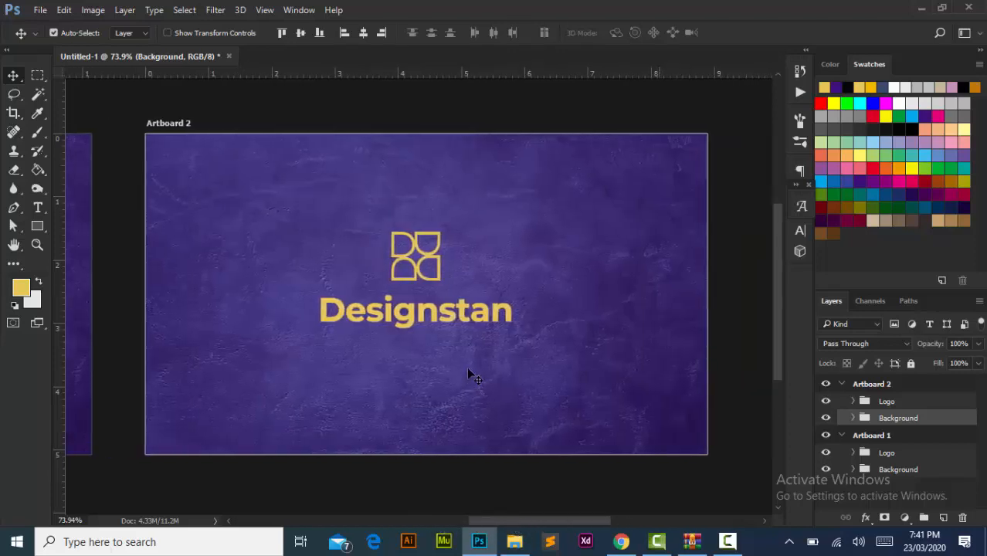
left_click(866, 401)
left_click(853, 402)
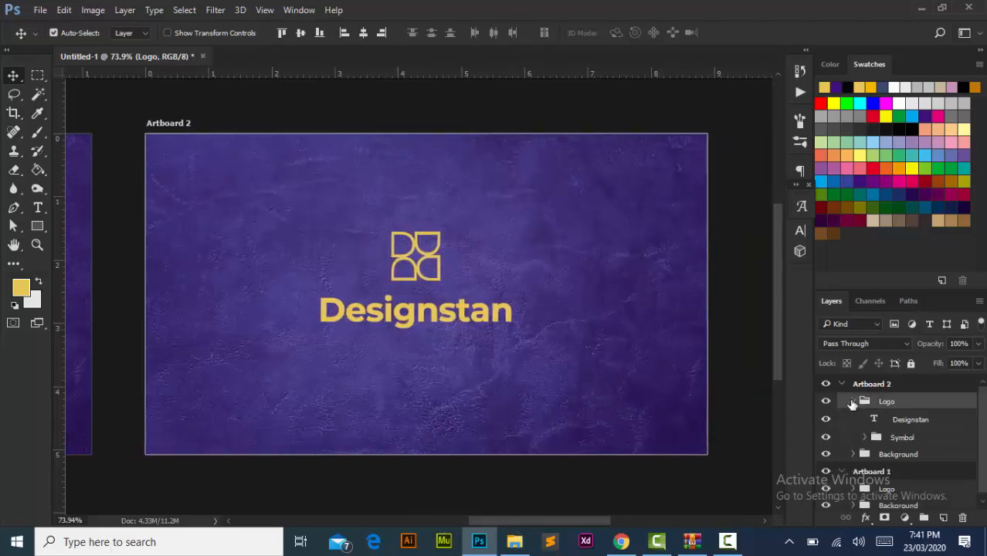
left_click(915, 423)
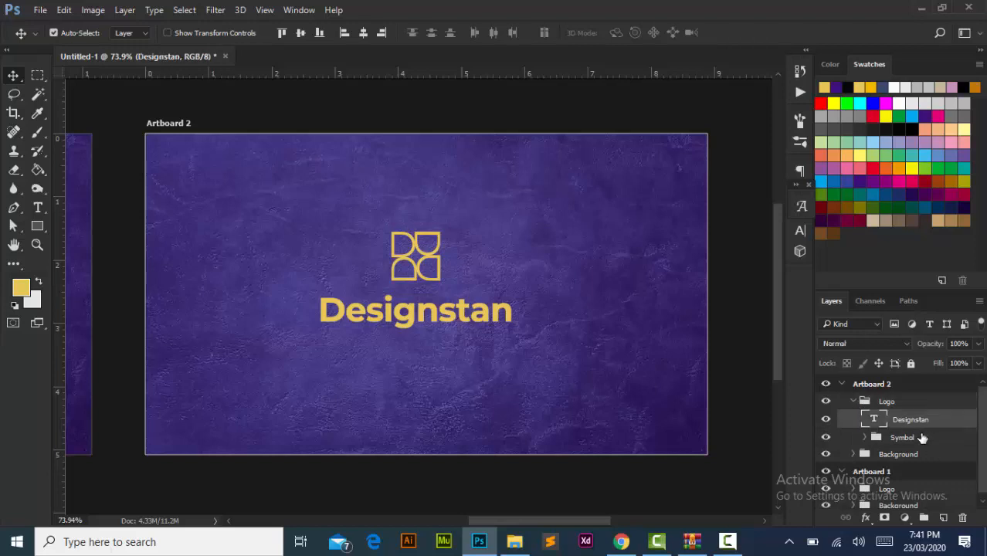
left_click(918, 438)
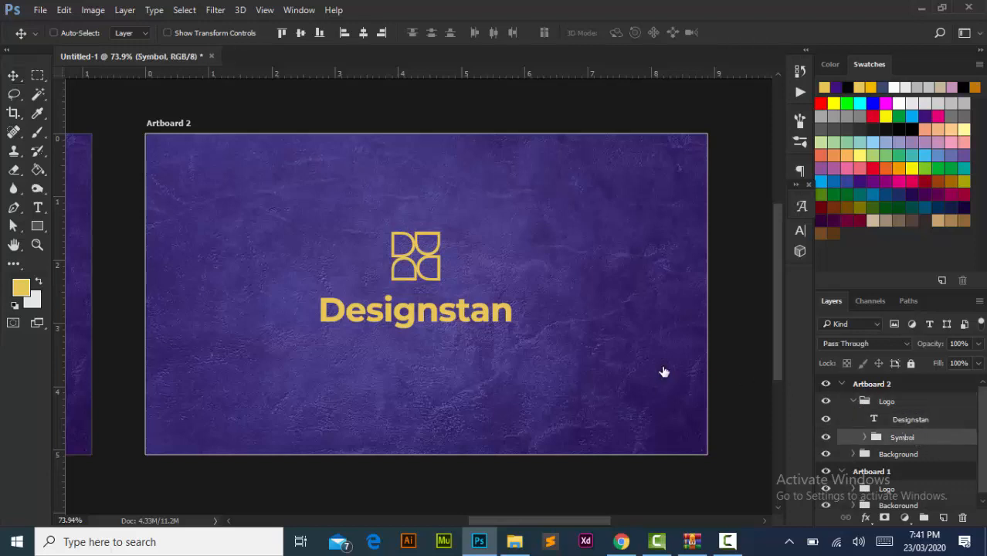
key("ctrl+t")
left_click_drag(412, 255, 354, 222)
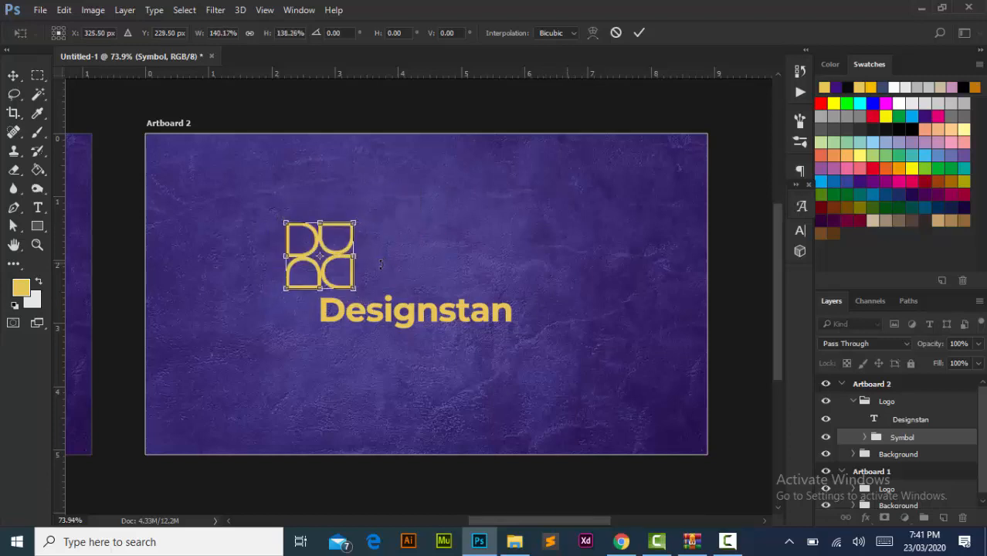
left_click_drag(351, 224, 355, 221)
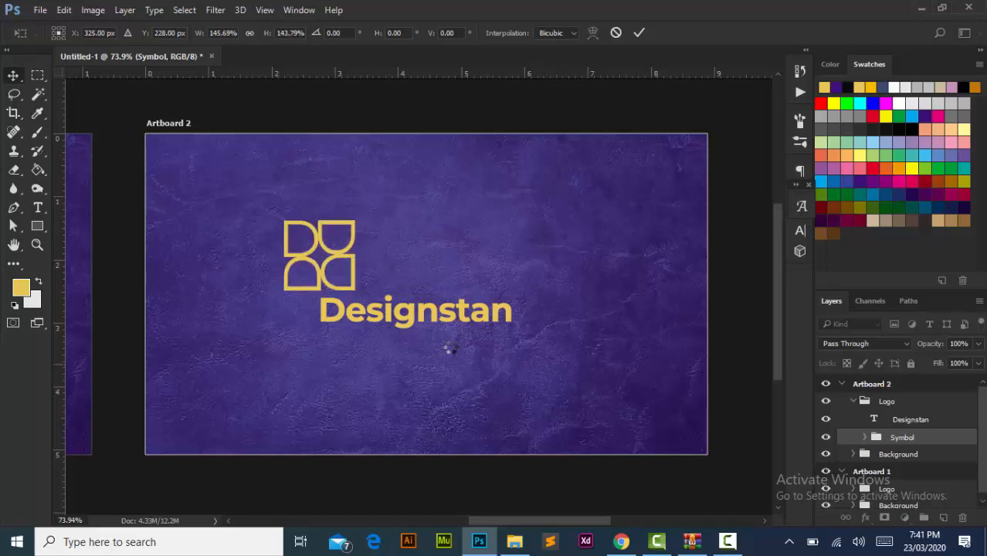
key("Return")
left_click(464, 318)
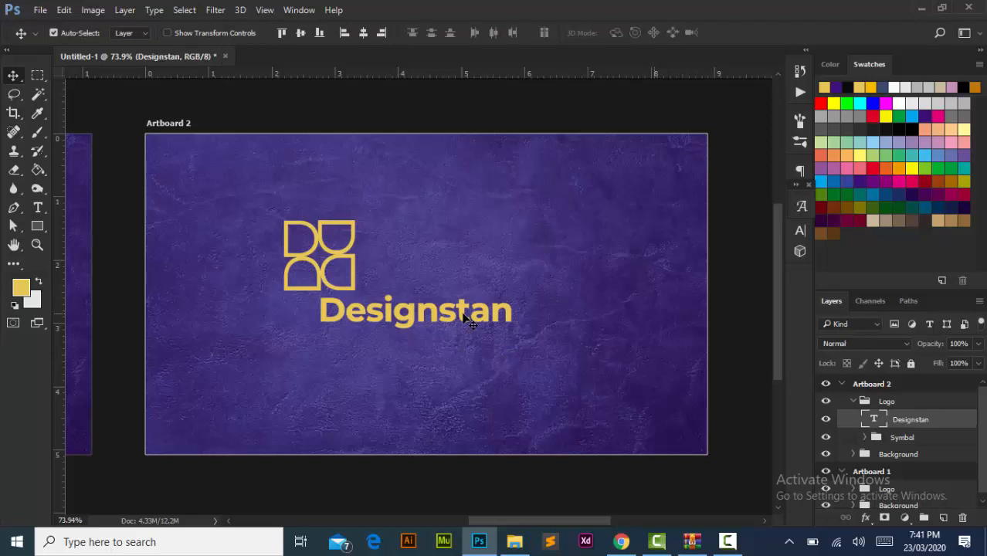
Shift the Designstan text left and shrink it to about 42%
left_click_drag(464, 317, 425, 318)
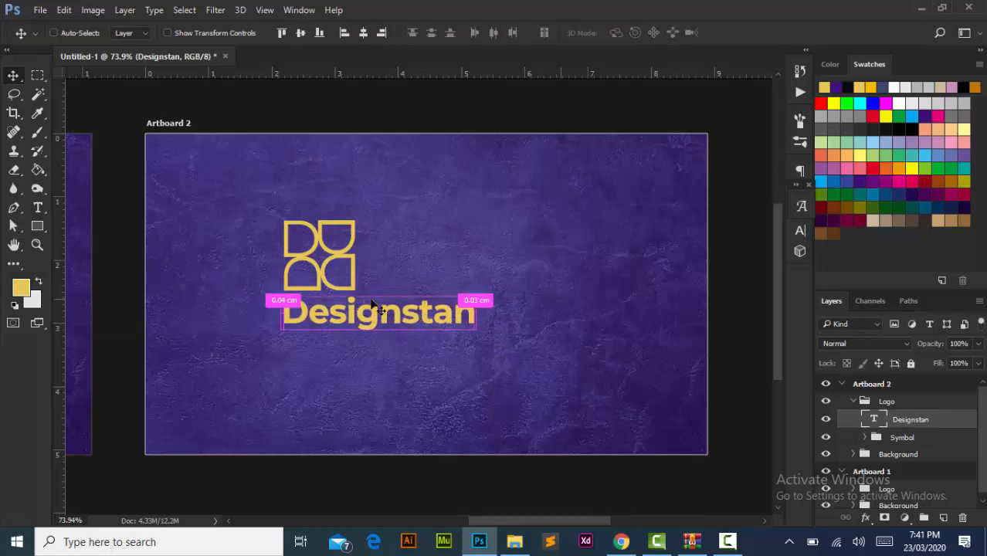
key("ctrl+t")
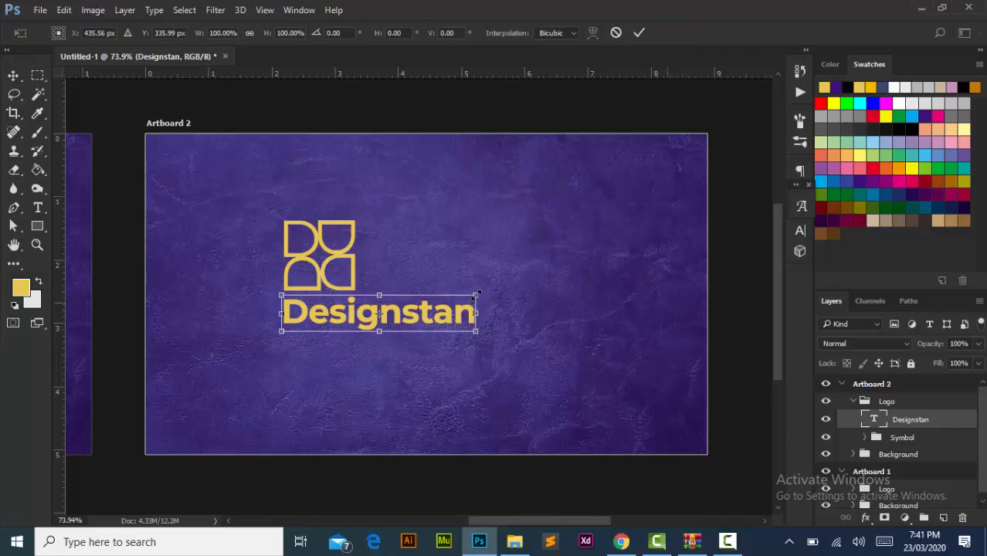
left_click_drag(475, 293, 361, 309)
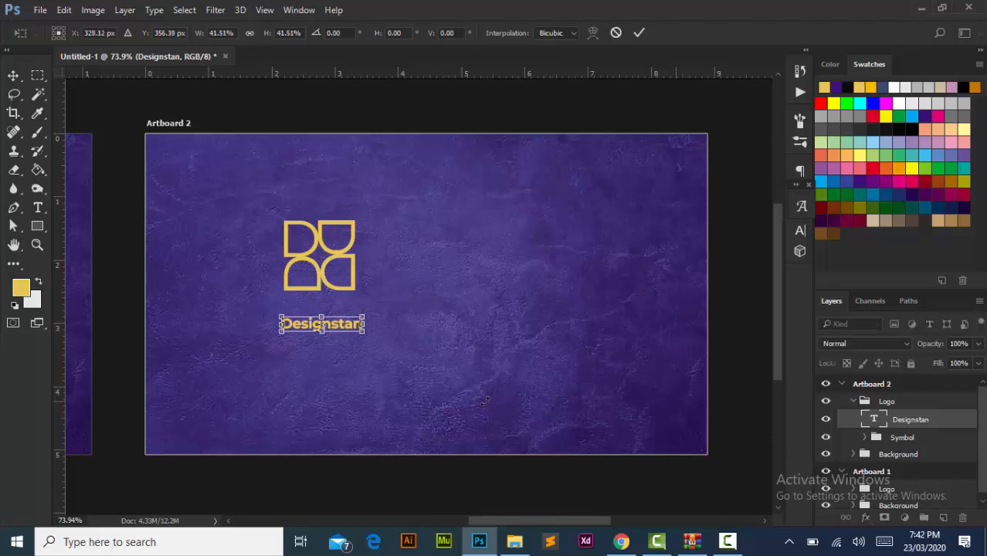
key("Return")
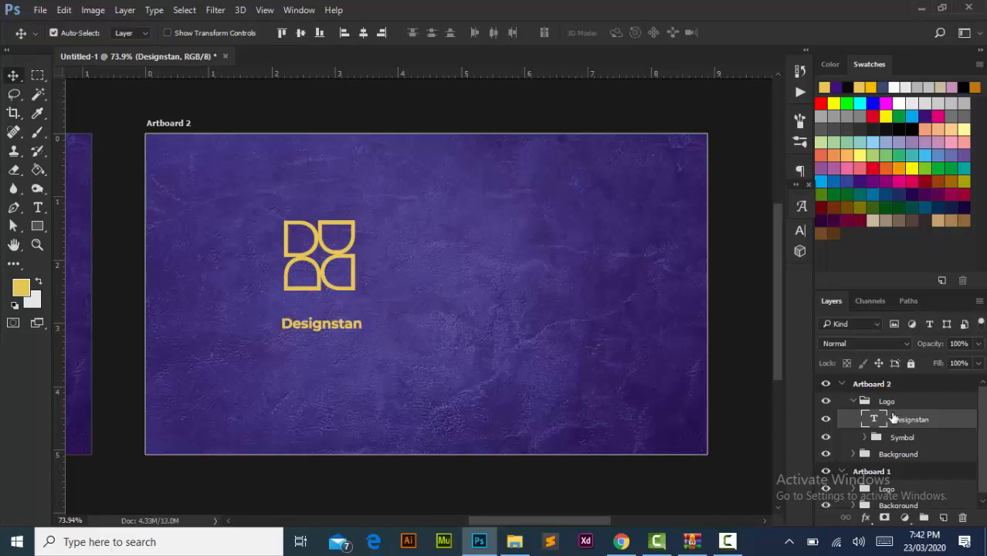
Align Designstan and Symbol on vertical and horizontal centres, then lower Designstan beneath the symbol
left_click(921, 439, "shift")
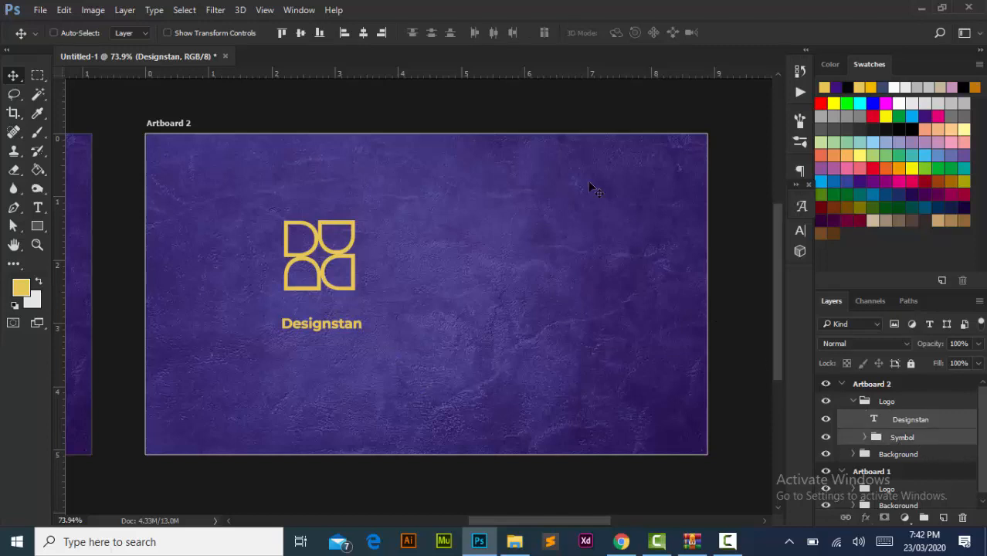
left_click(300, 33)
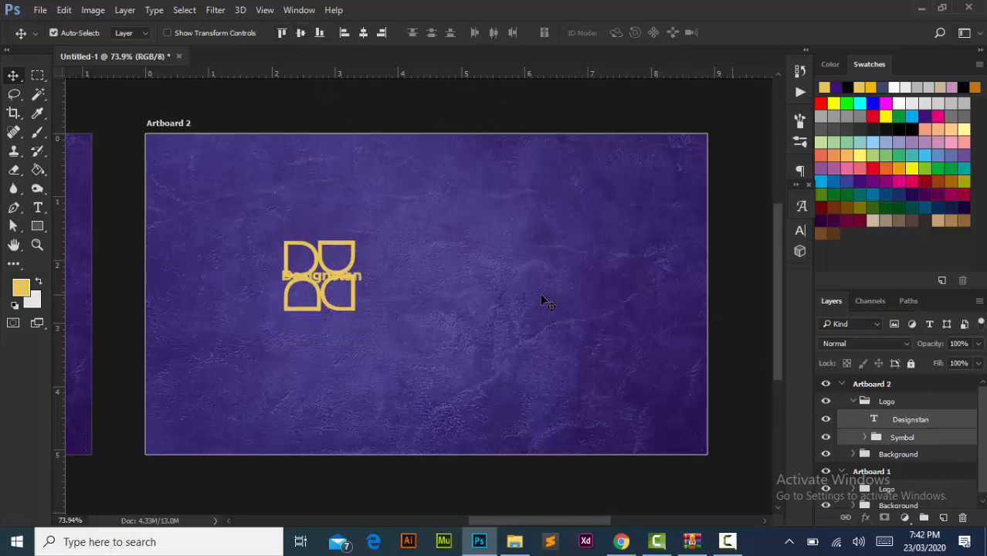
left_click(363, 34)
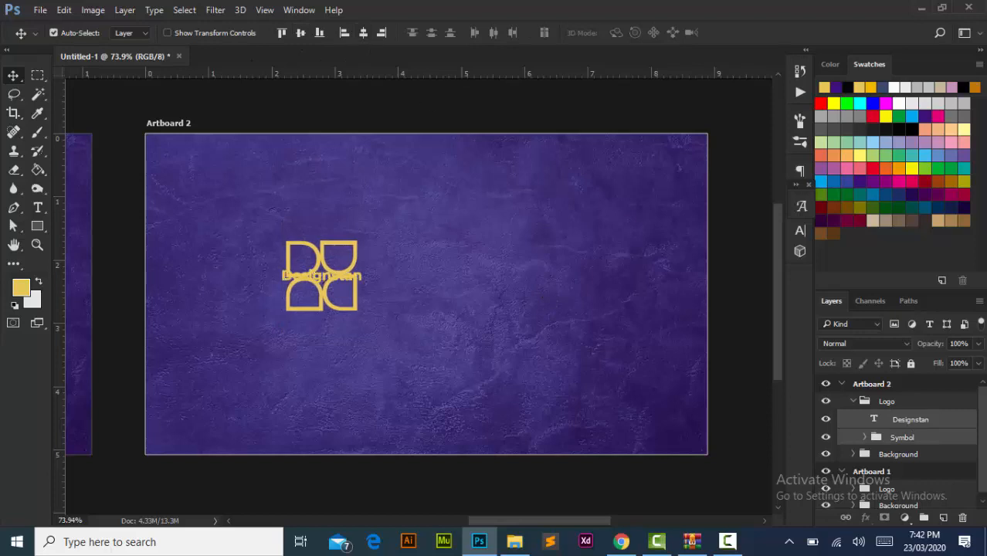
left_click(874, 425)
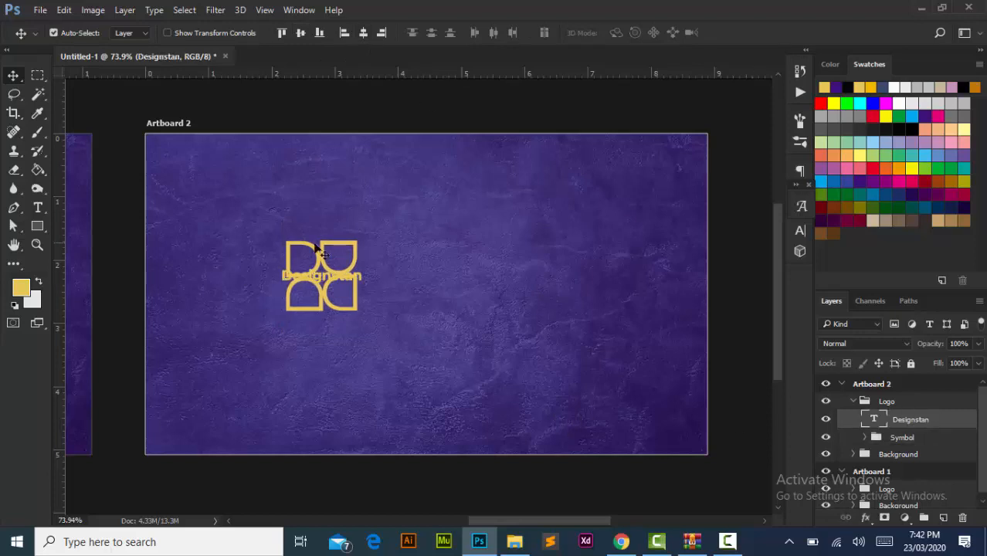
left_click_drag(360, 276, 365, 328)
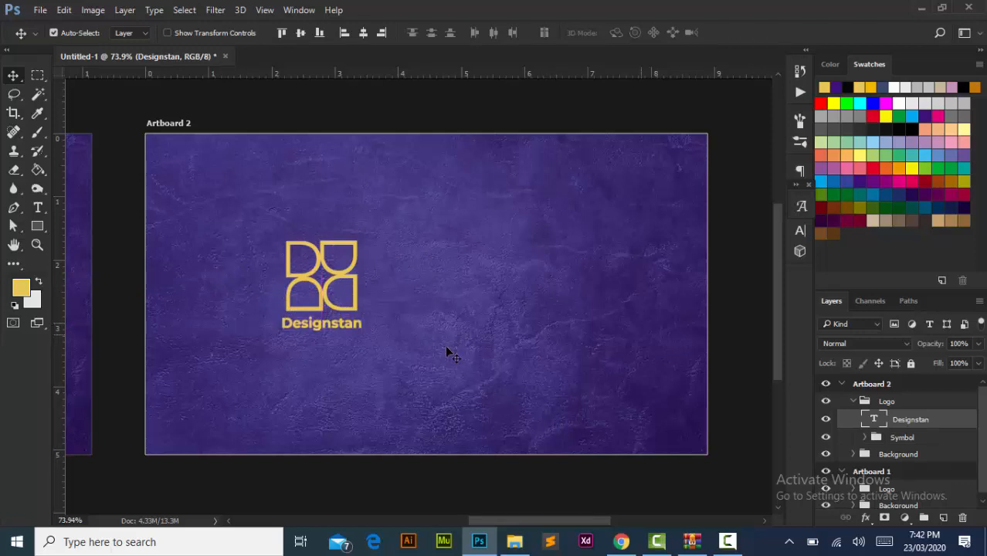
Draw a thin 3 × 281 px gold rectangle as a vertical divider right of the logo
left_click(37, 227)
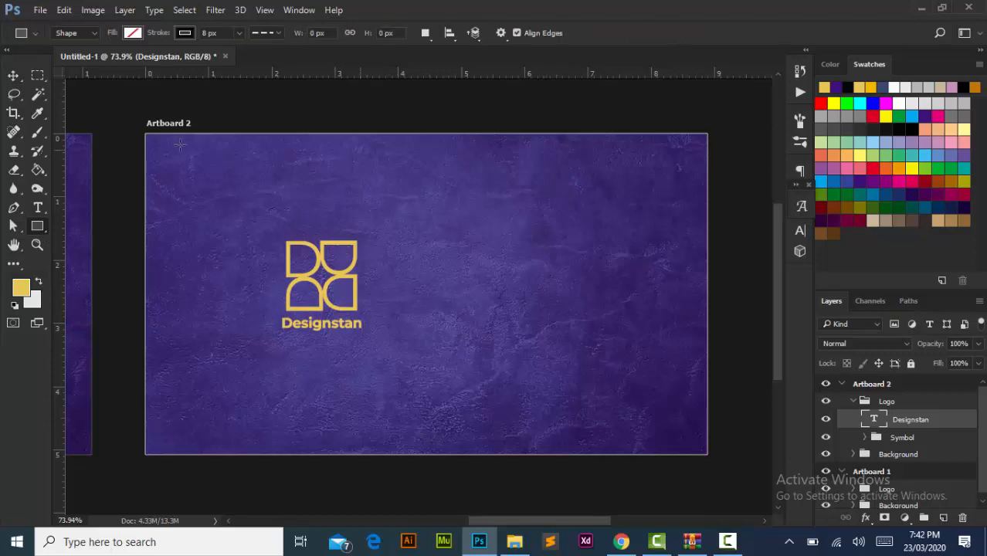
left_click_drag(403, 228, 408, 377)
left_click(595, 361)
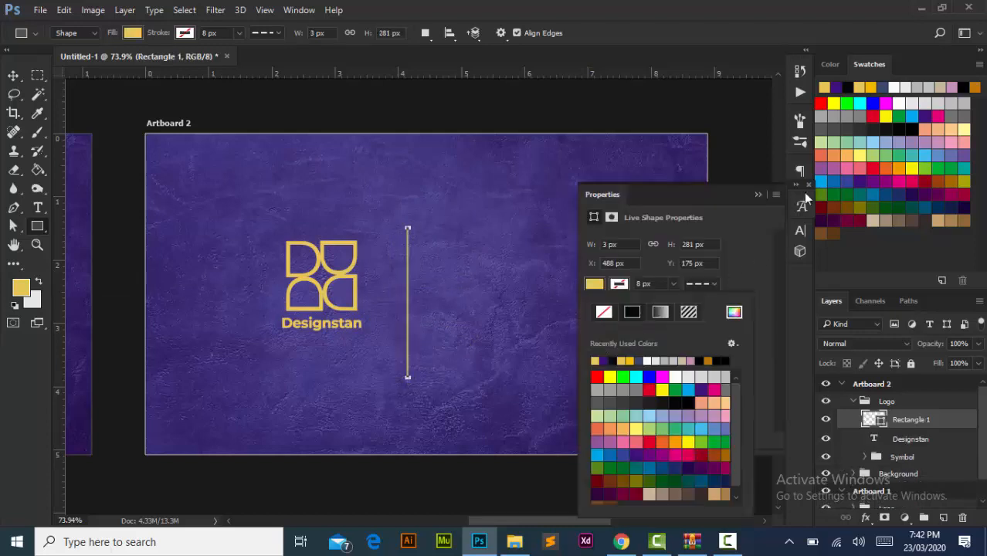
left_click(758, 194)
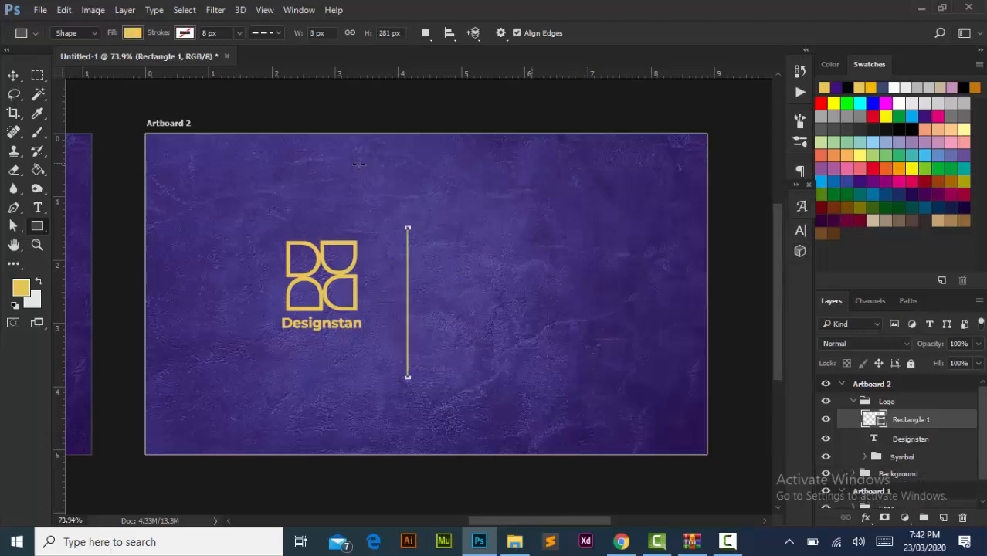
left_click(14, 77)
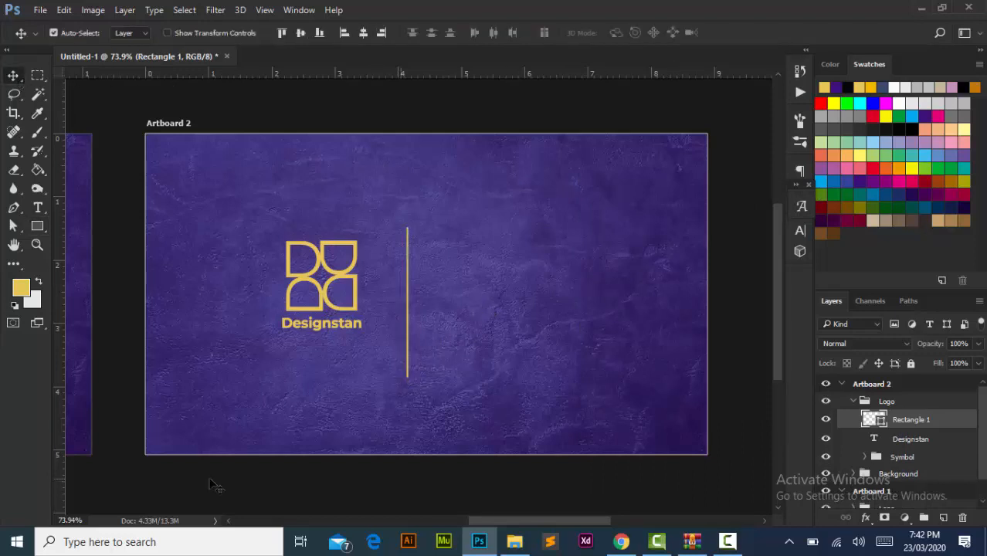
left_click(38, 207)
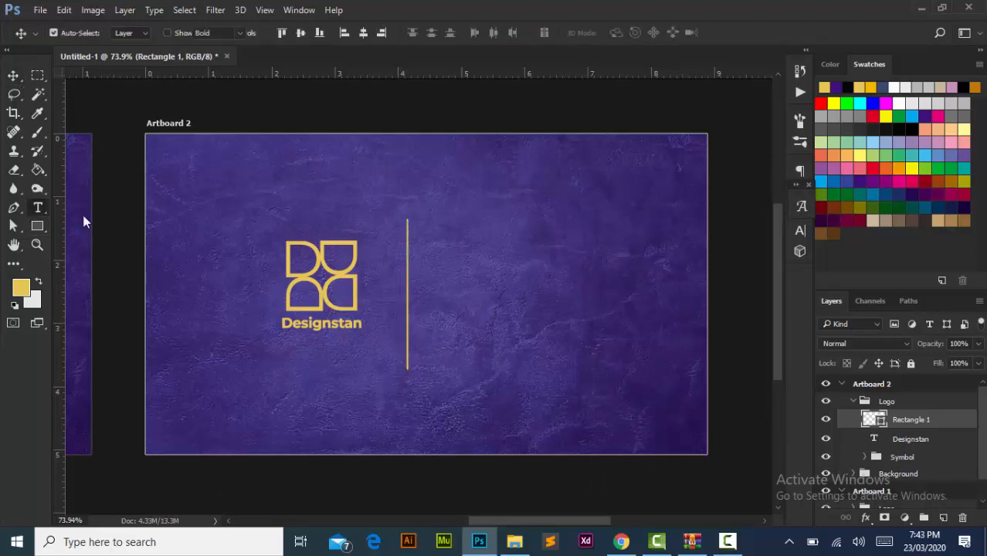
Target Artboard 2 and set a small font size for the contact text
left_click(854, 403)
left_click(884, 386)
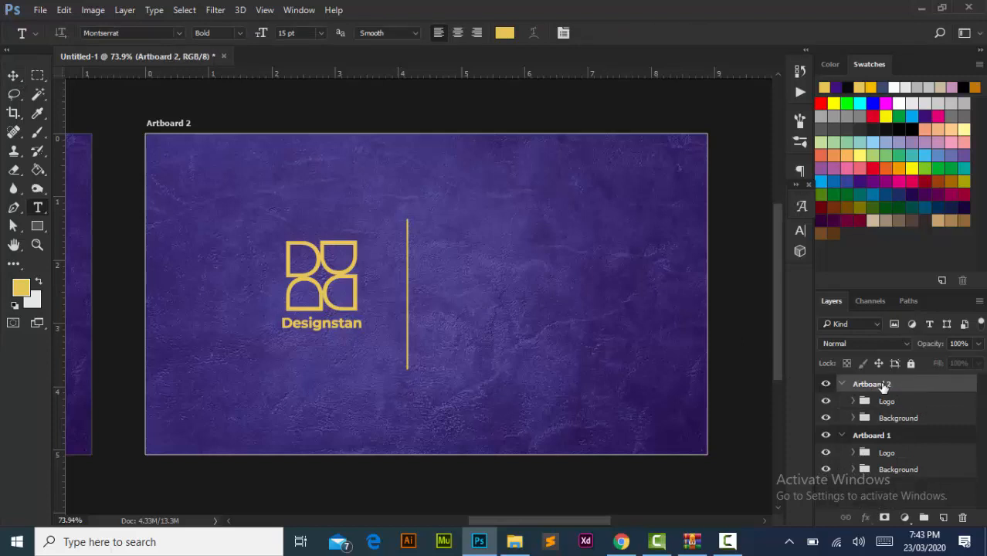
left_click(287, 33)
type("10")
key("Return")
type("8")
Type the four contact lines (address, phone, website, e-mail) right of the divider in Montserrat 6 pt
left_click(441, 252)
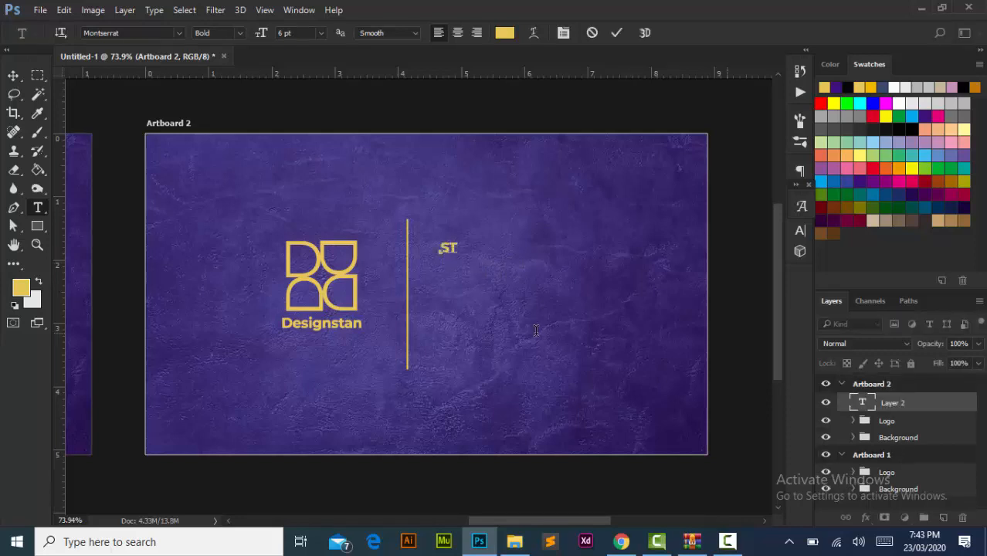
type("Stre")
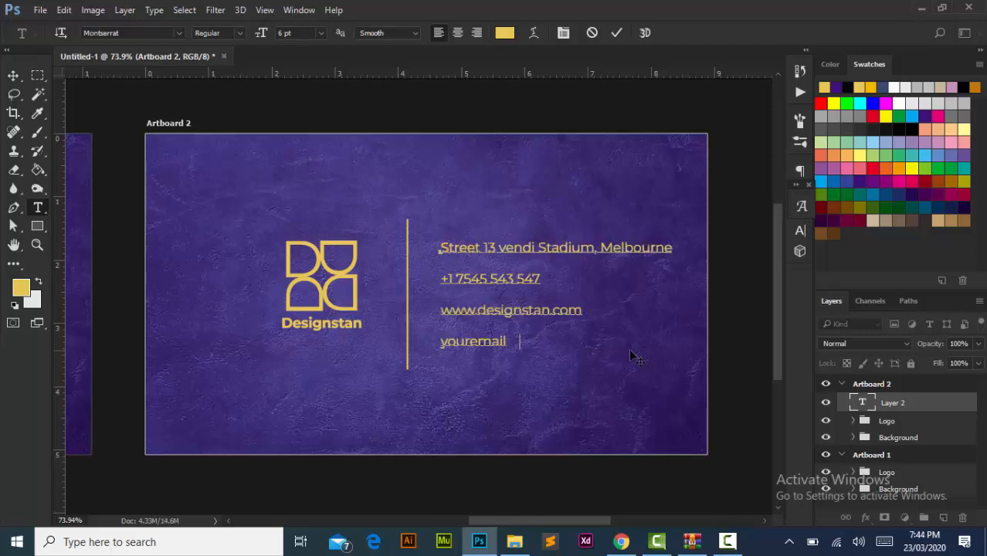
type("@gma")
type(".com")
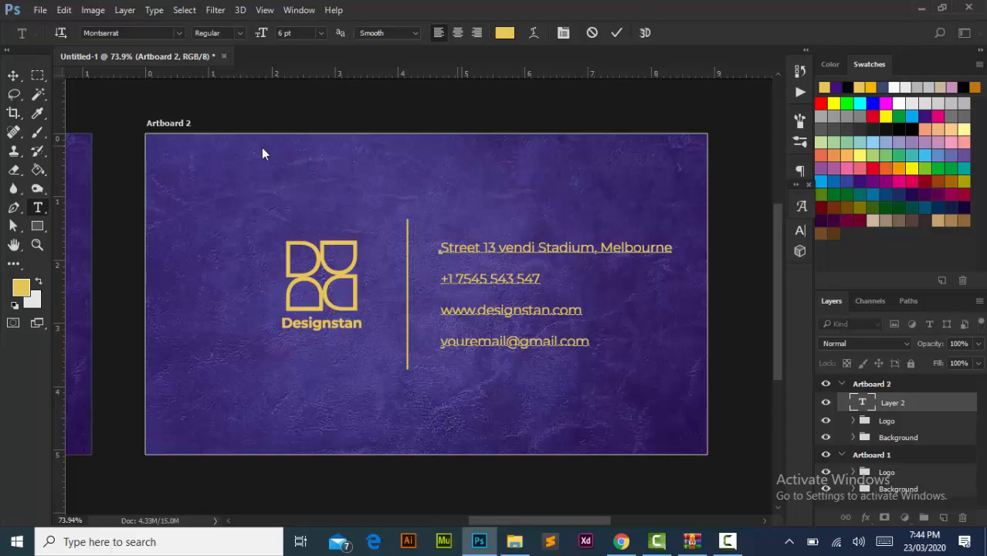
left_click(11, 76)
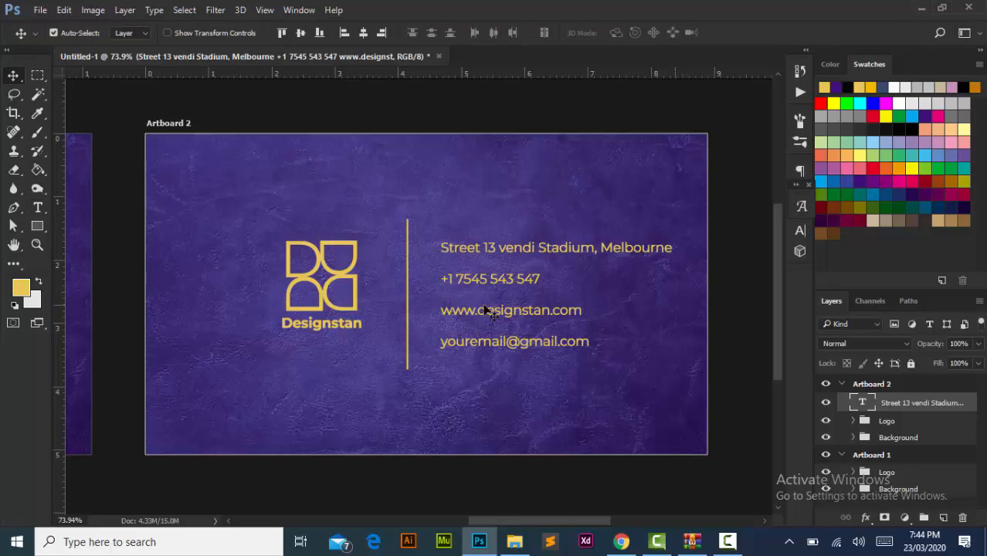
left_click(514, 542)
Drag the pin icon file from Downloads onto Artboard 2 as a 'pin' layer
left_click(858, 225)
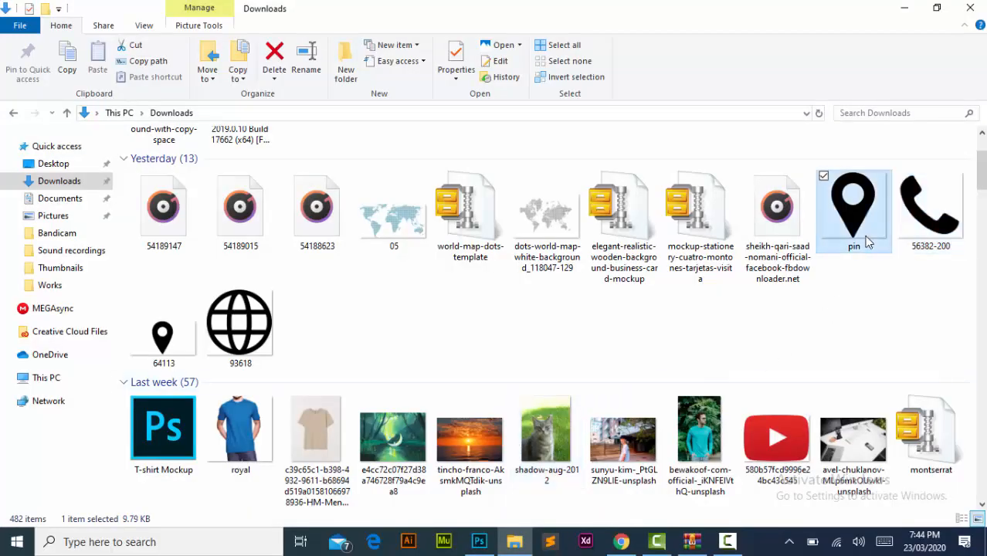
left_click_drag(860, 226, 439, 298)
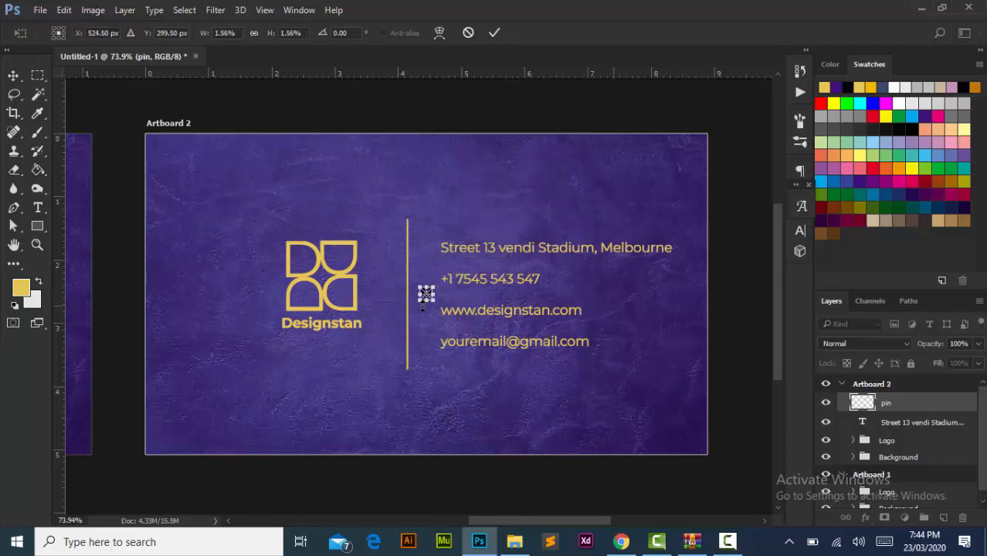
Commit the pin icon, nudge it up beside the address line, and enable a gold Color Overlay
key("Return")
key("shift+Up")
key("shift+Up")
key("shift+Up")
key("shift+Up")
key("shift+Up")
key("shift+Up")
key("shift+Up")
key("shift+Up")
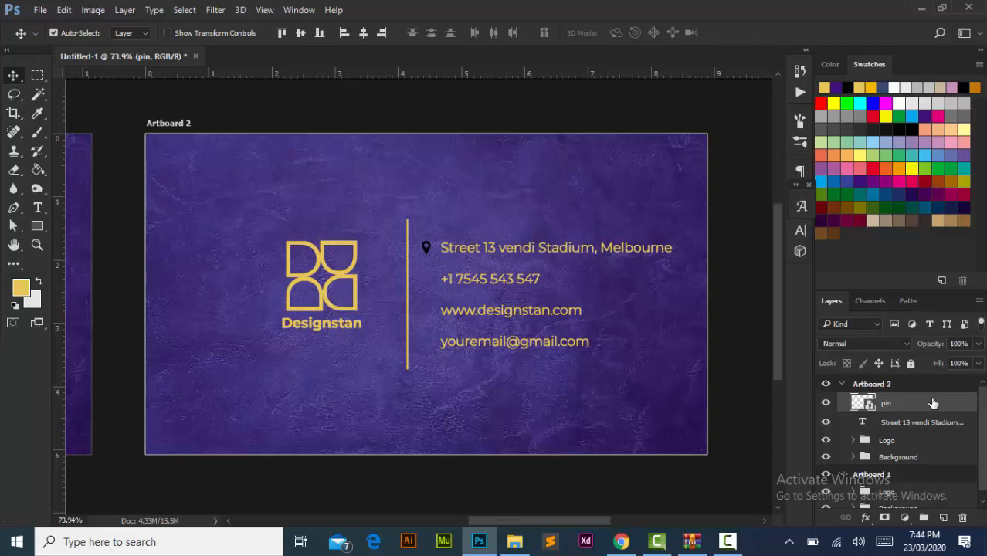
right_click(933, 403)
left_click(710, 86)
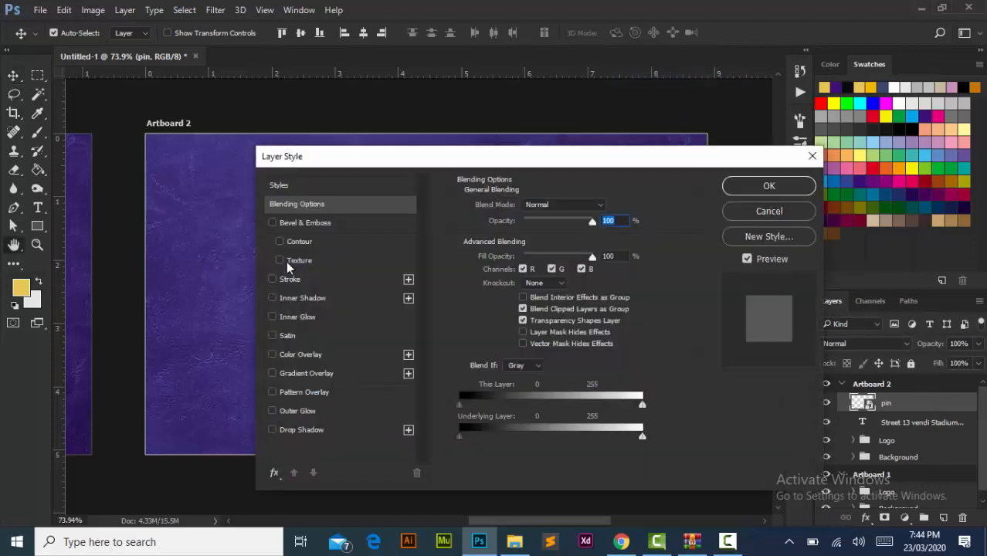
left_click(306, 354)
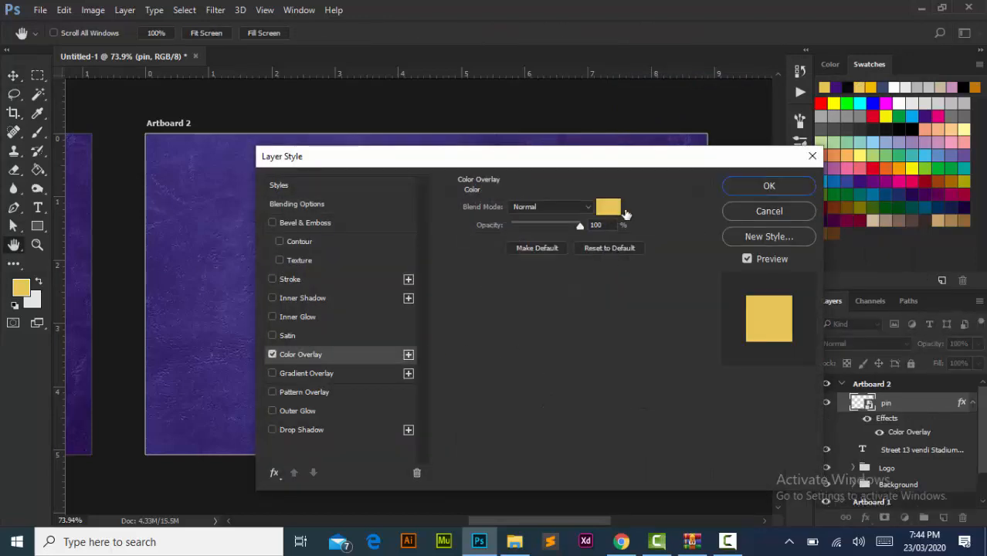
Apply the pin's overlay, then place the phone icon file 56382-200 and scale it to icon size
left_click(739, 190)
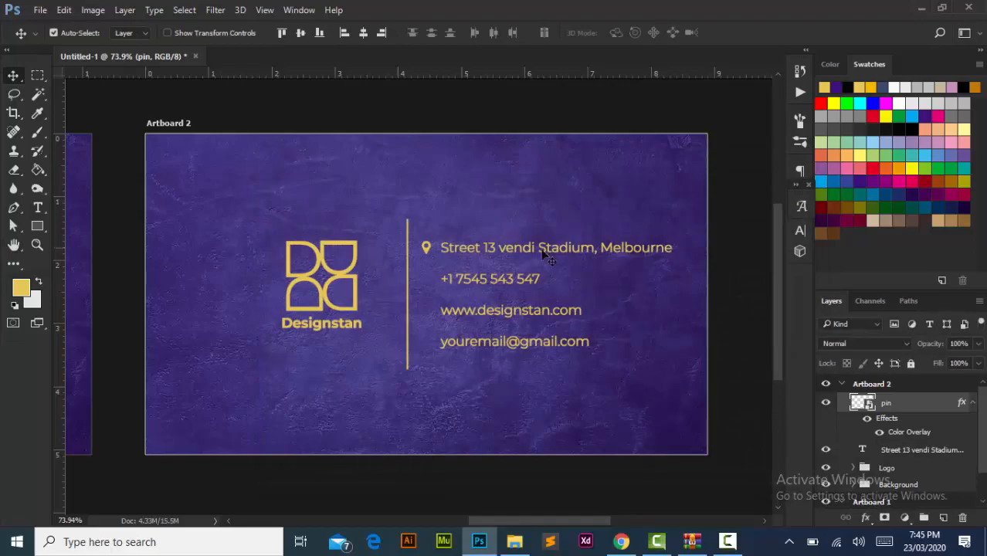
left_click(514, 542)
left_click(920, 213)
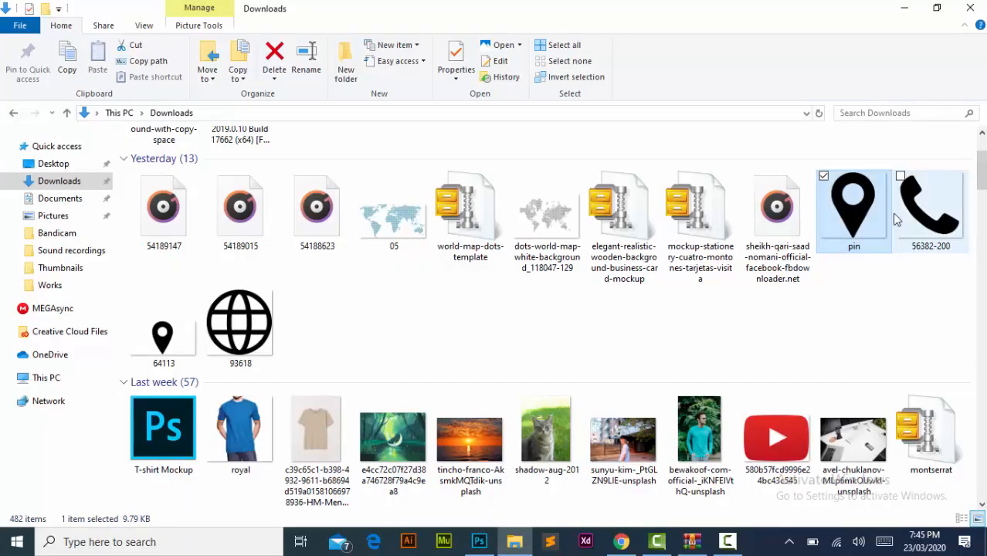
left_click_drag(920, 214, 480, 316)
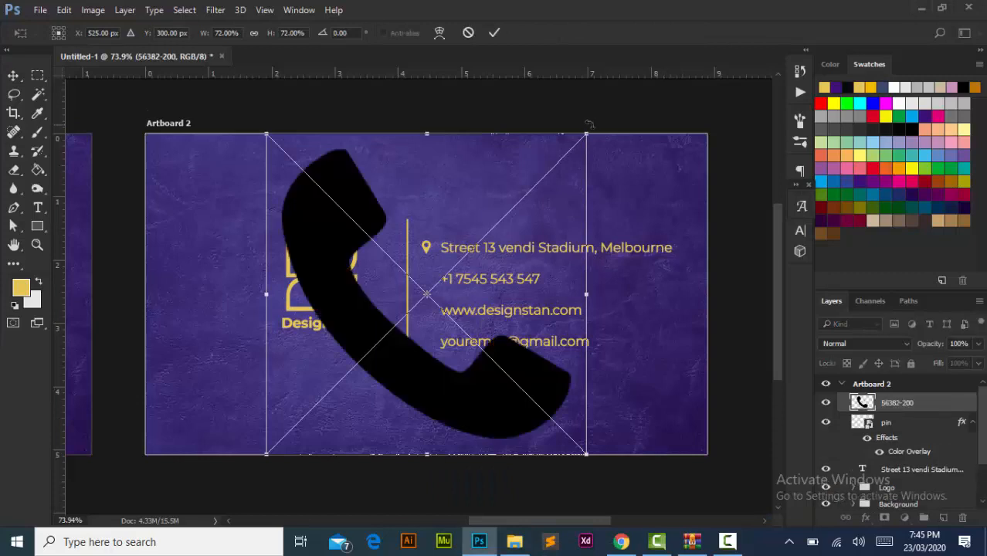
left_click_drag(588, 131, 443, 294)
key("Return")
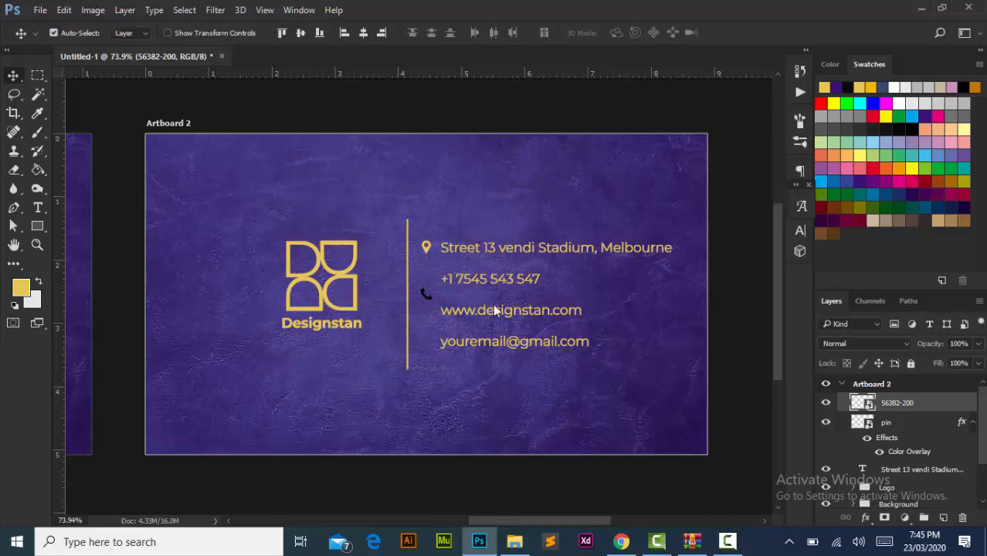
Tint the phone icon gold with a Color Overlay layer style
right_click(949, 403)
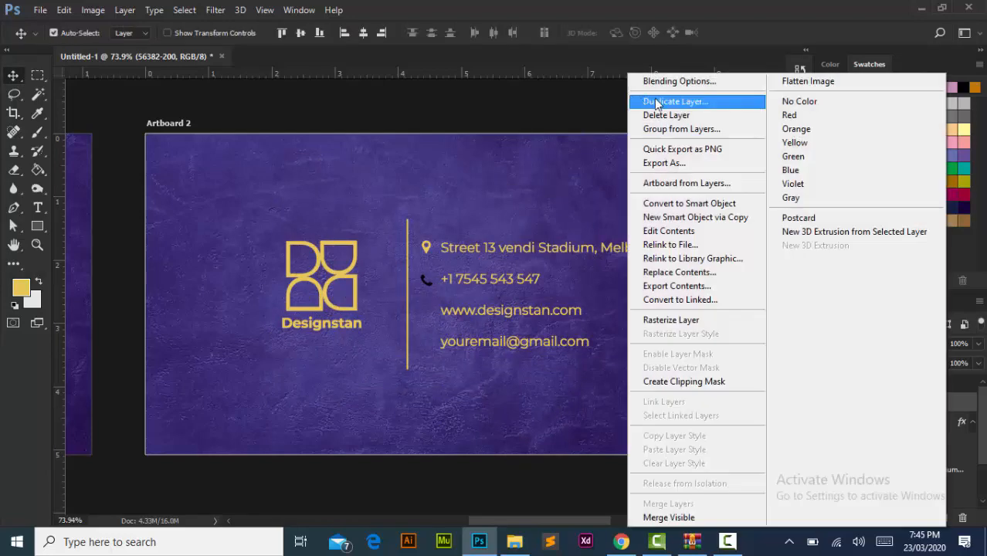
left_click(688, 82)
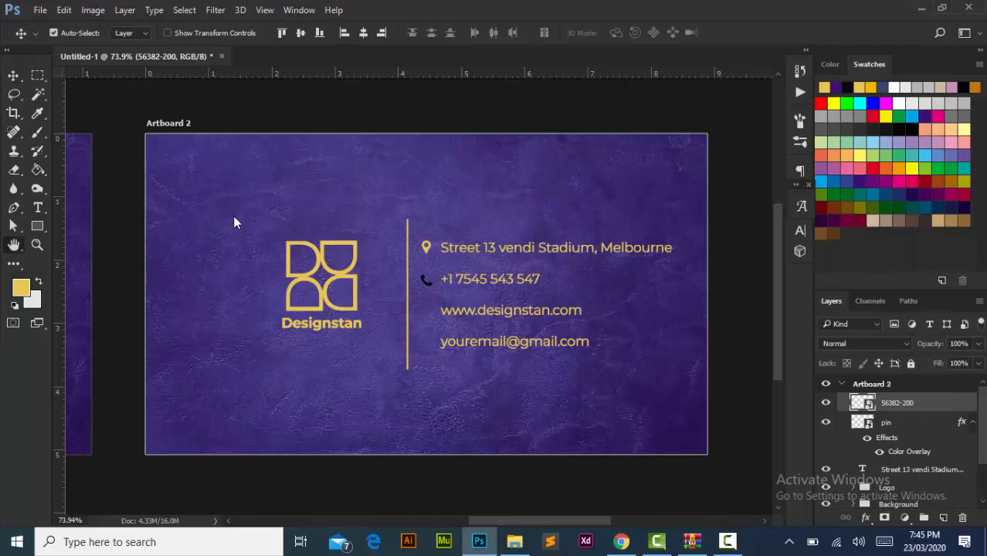
left_click(305, 354)
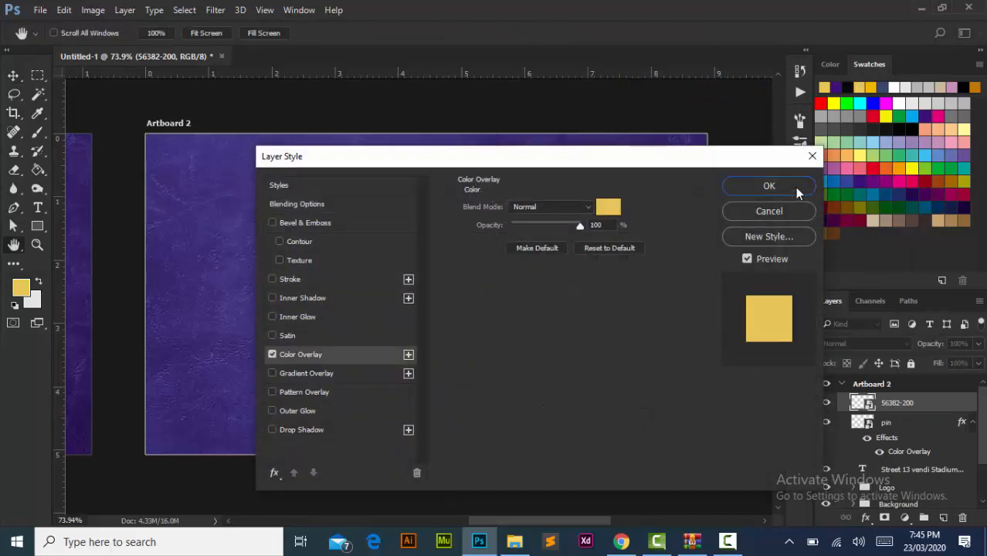
left_click(763, 185)
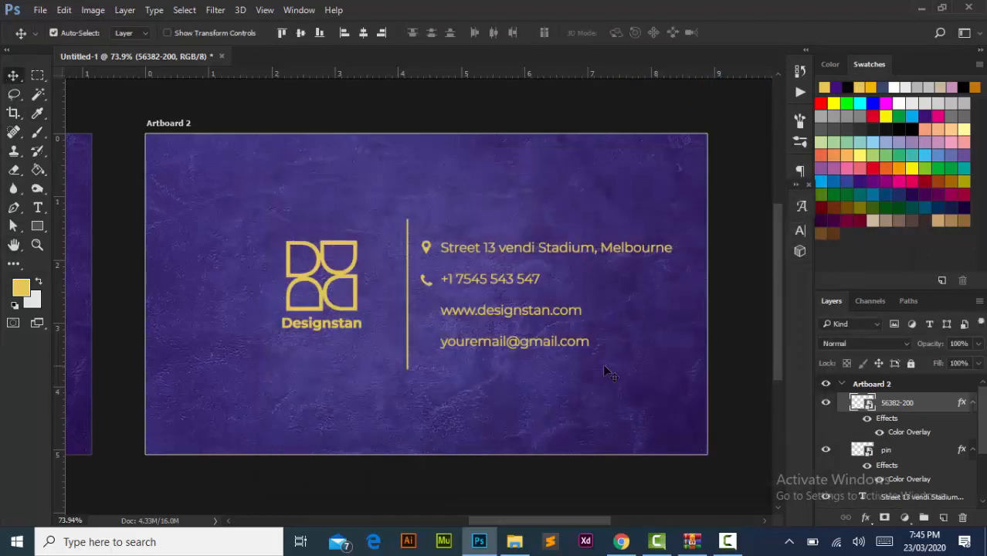
Place the globe image 93618 onto the card and scale it to icon size
left_click(515, 542)
left_click_drag(240, 329, 484, 194)
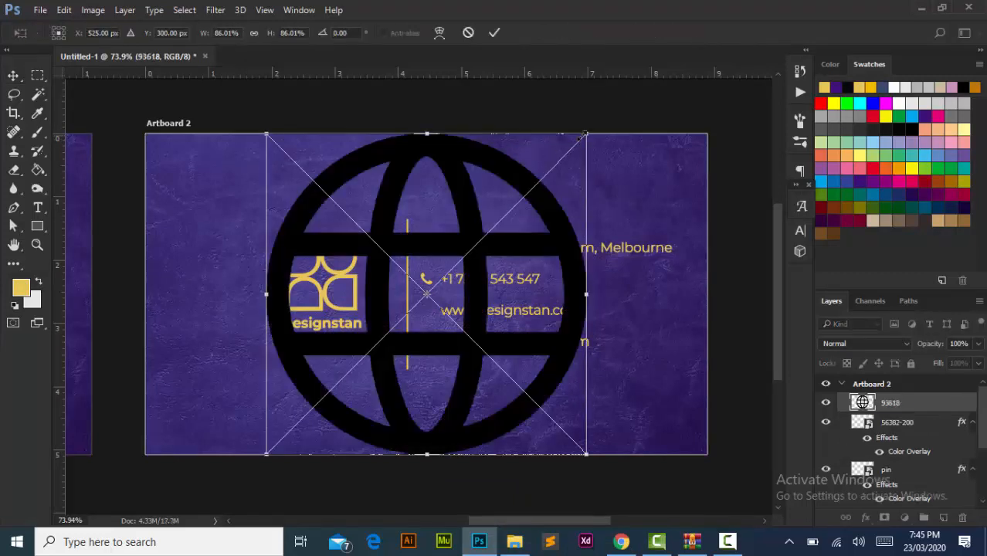
left_click_drag(587, 134, 445, 303)
key("Return")
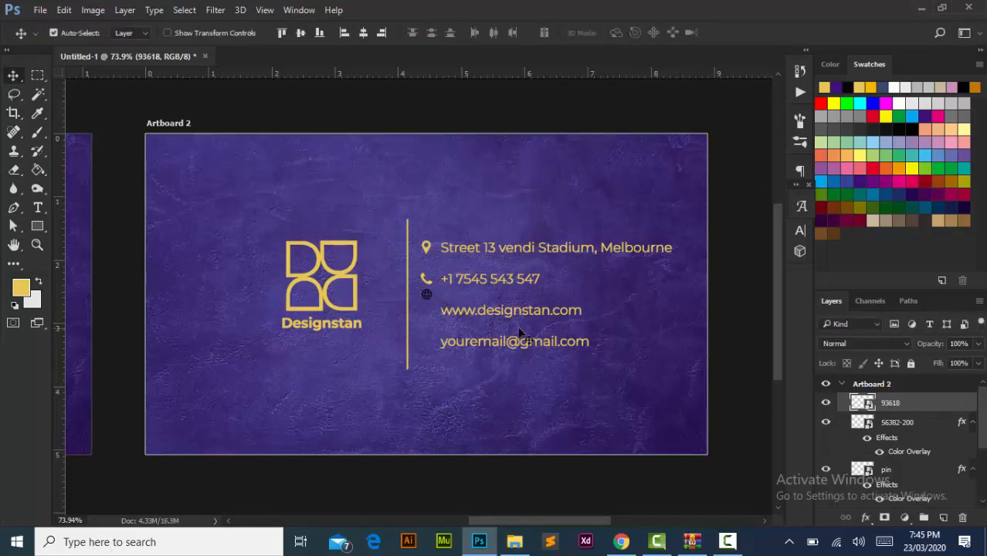
Tint the globe icon gold with Color Overlay and nudge it in line with the website line
right_click(970, 402)
left_click(687, 83)
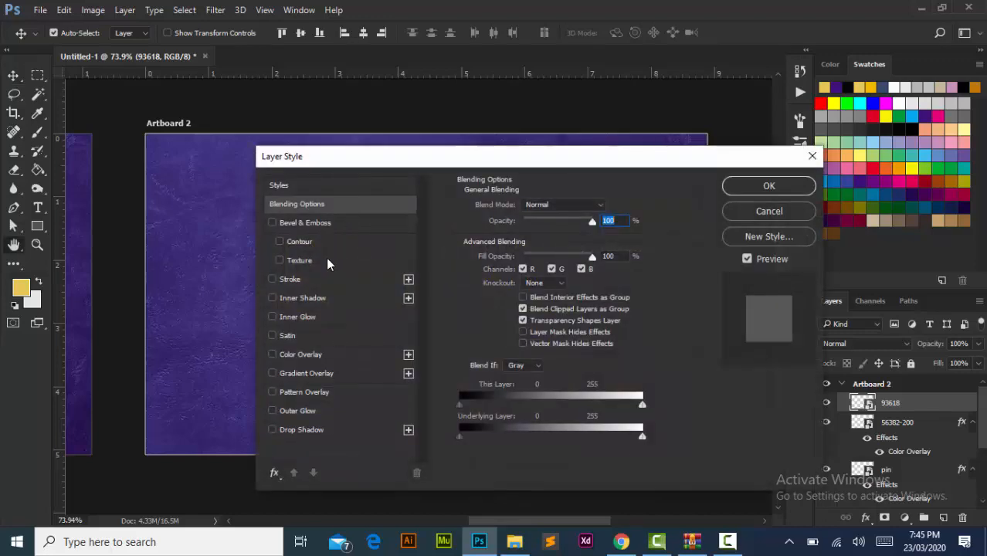
left_click(321, 358)
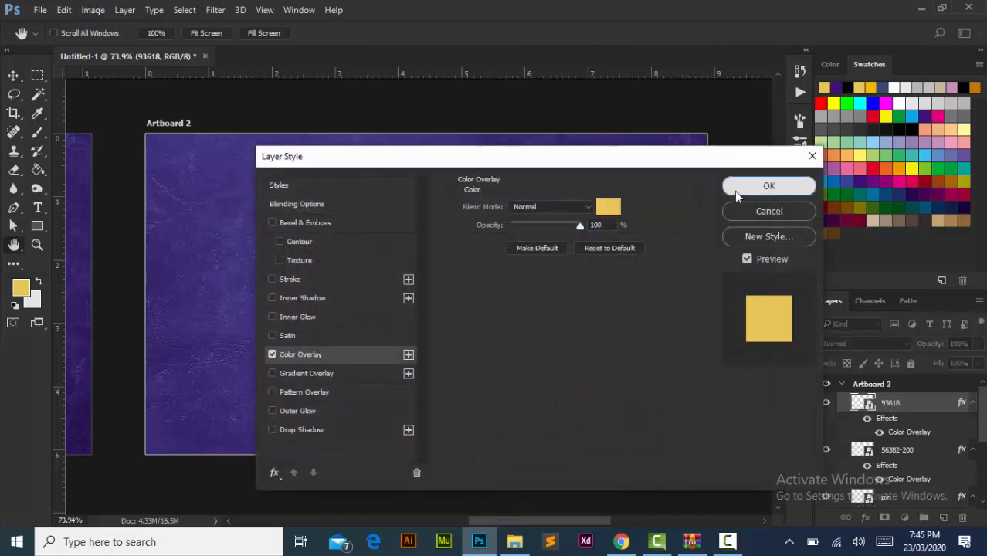
left_click(735, 191)
key("shift+Down")
key("shift+Down")
key("shift+Down")
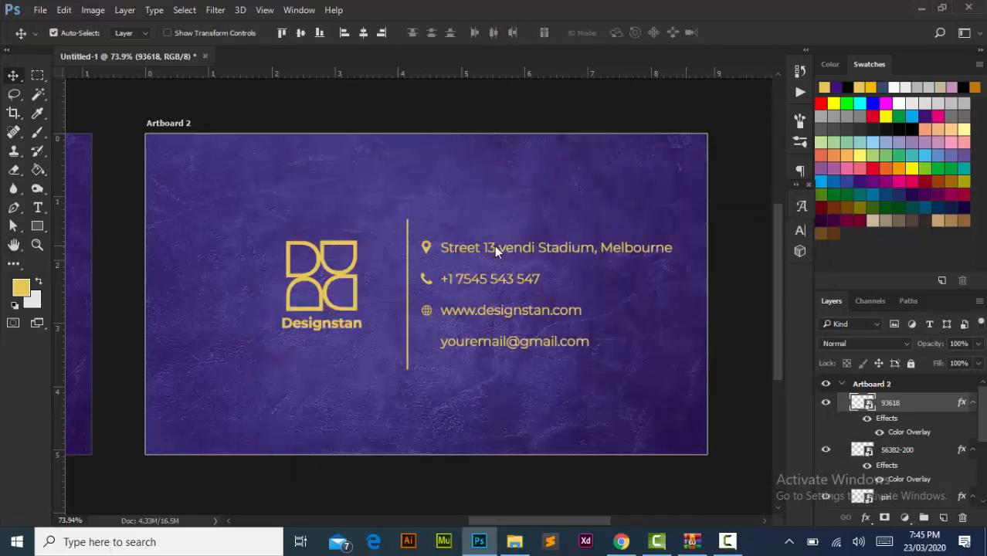
key("Left")
key("Left")
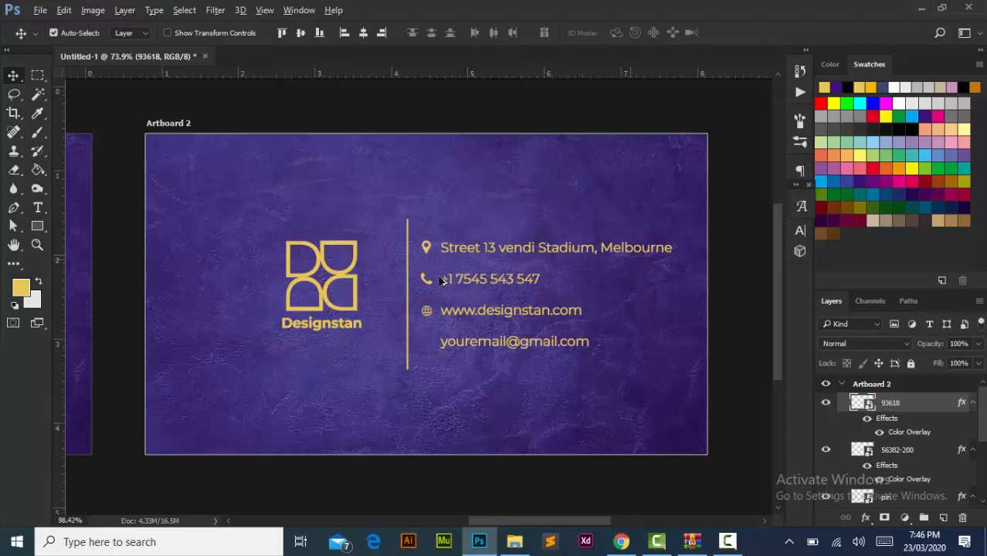
Add two vertical guides at the left and right edges of the icon column
scroll(440, 282, "up", 3)
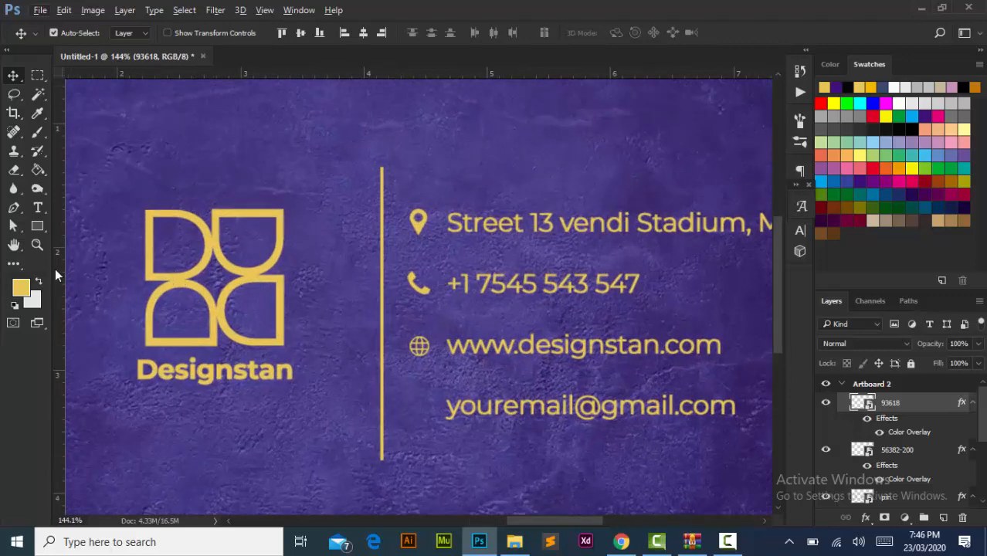
left_click_drag(56, 269, 410, 430)
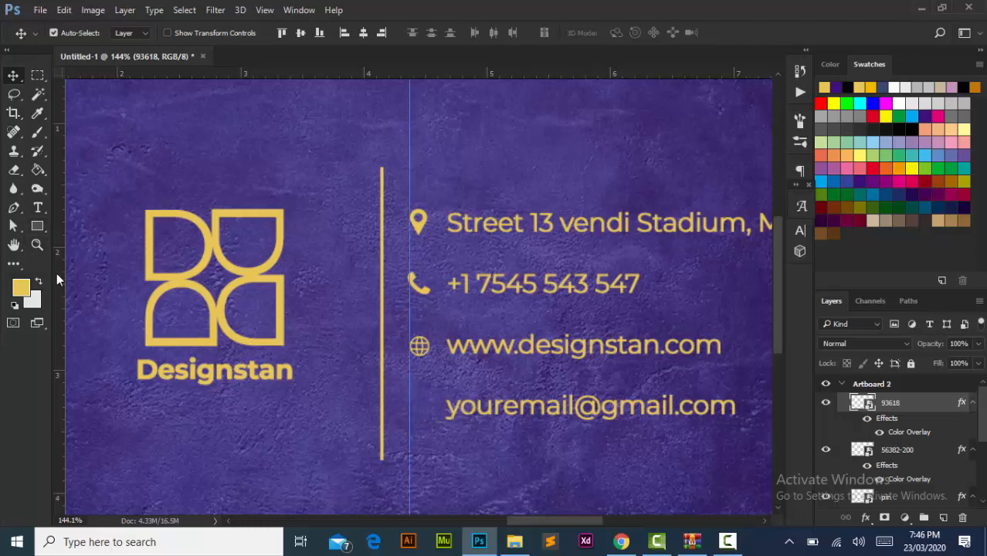
left_click_drag(62, 276, 429, 337)
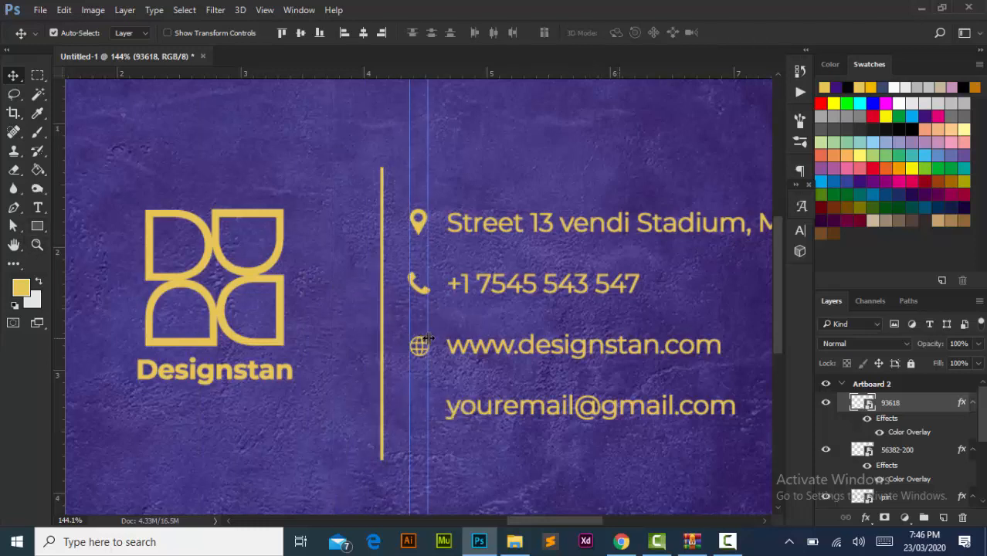
Transform the phone and globe icons so they align between the guides
left_click(419, 293)
key("ctrl+t")
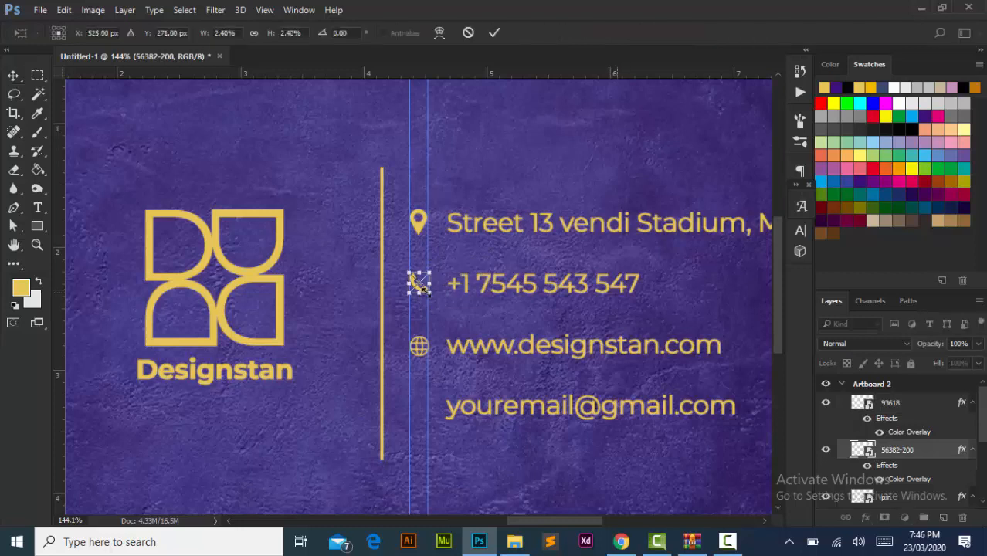
key("Return")
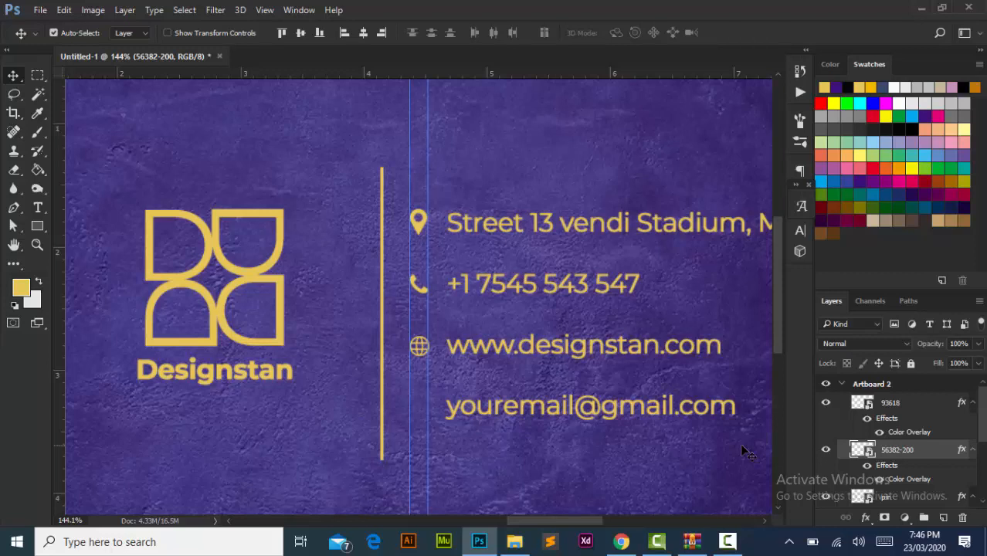
left_click(419, 346)
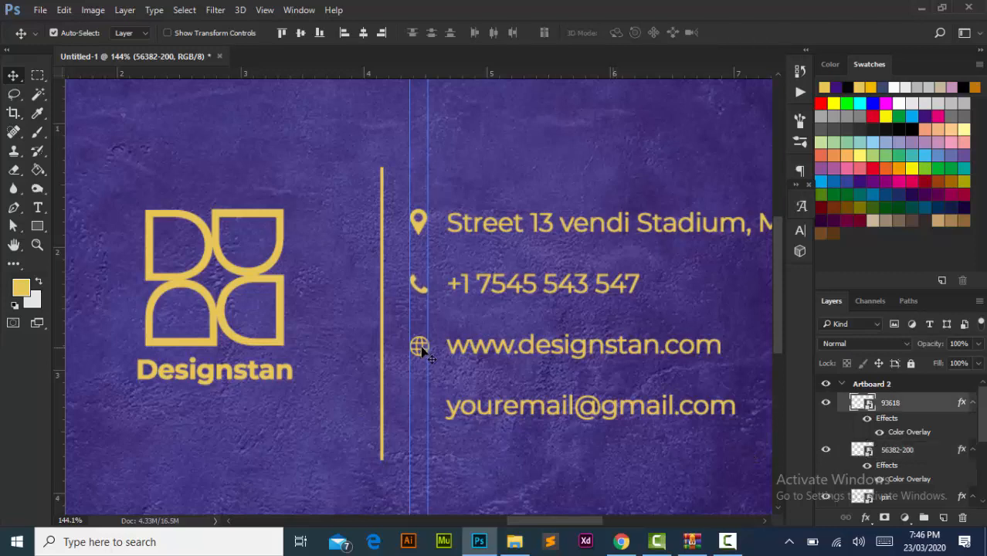
key("ctrl+t")
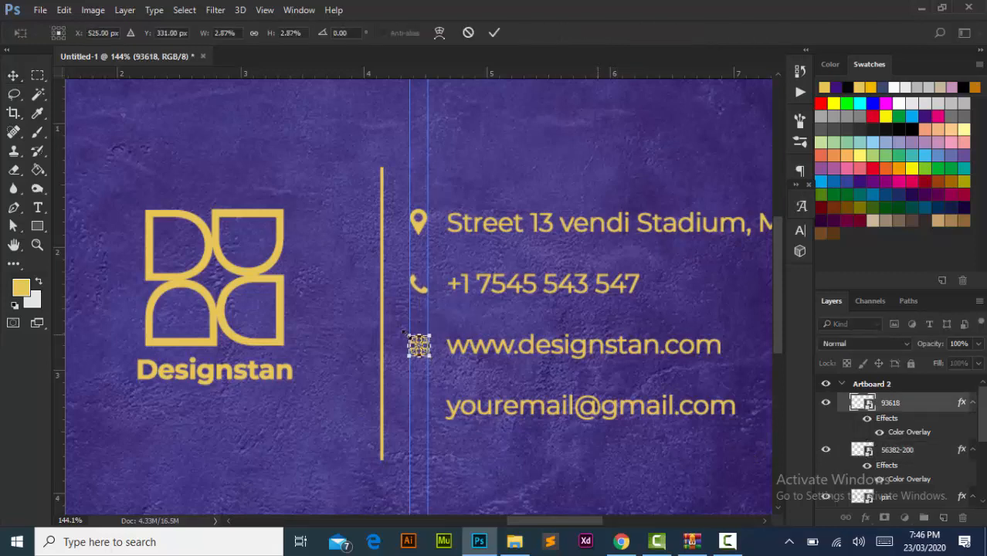
key("Return")
scroll(696, 463, "down", 2)
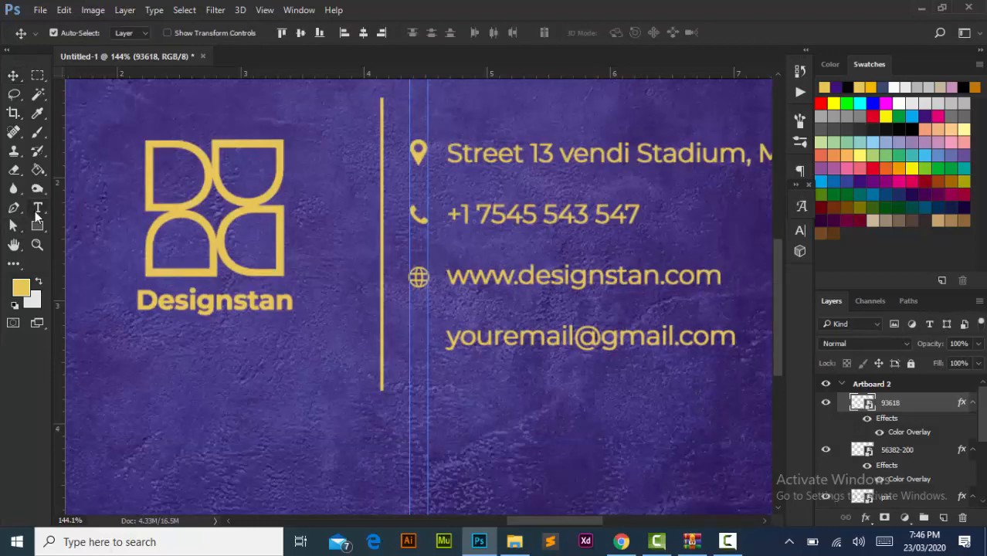
Type an @ sign left of the email line and set it to 5 pt
key("t")
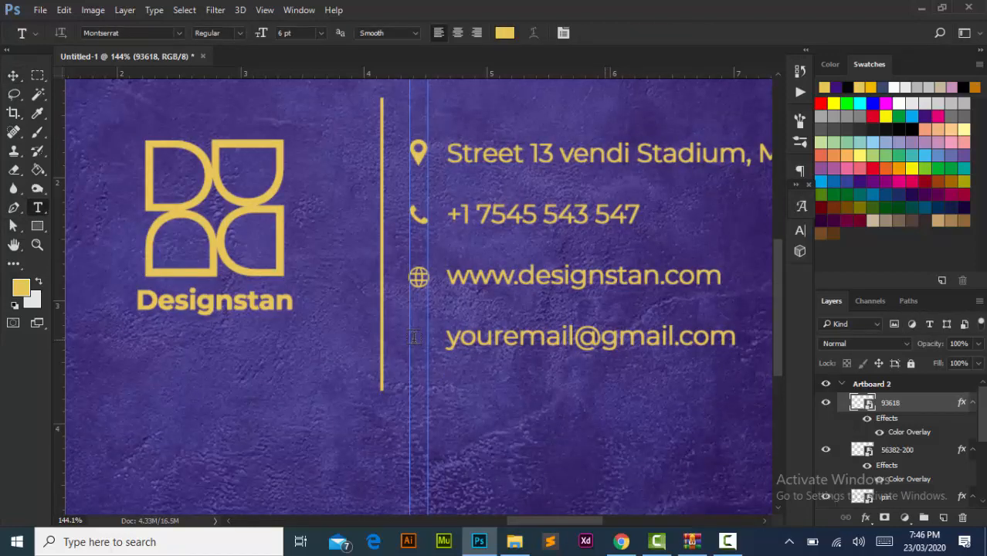
left_click(414, 338)
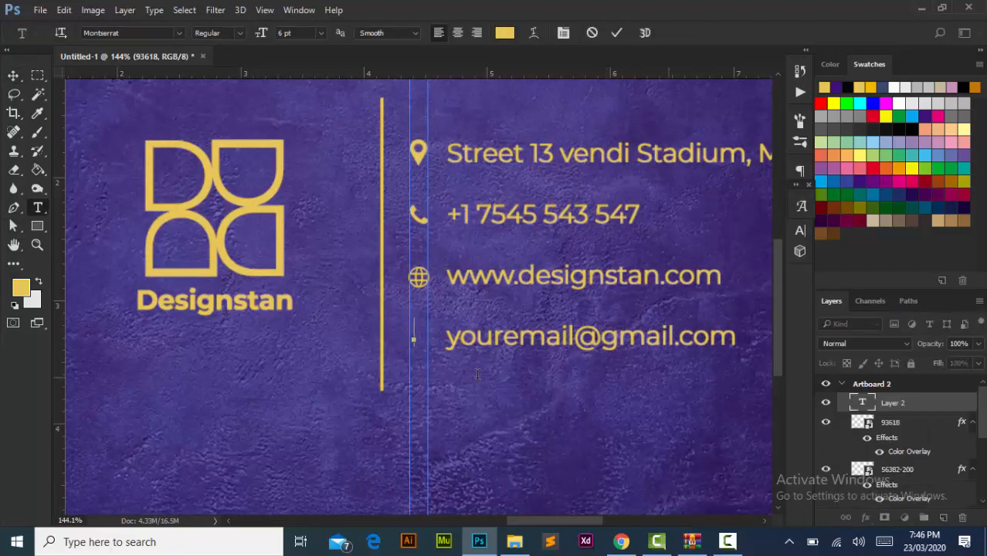
type("@")
key("ctrl+a")
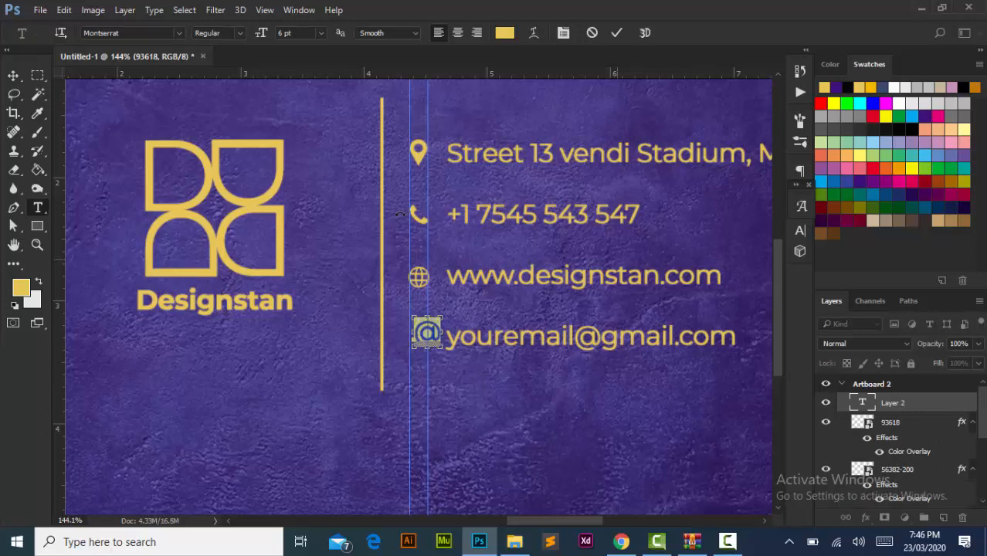
key("Return")
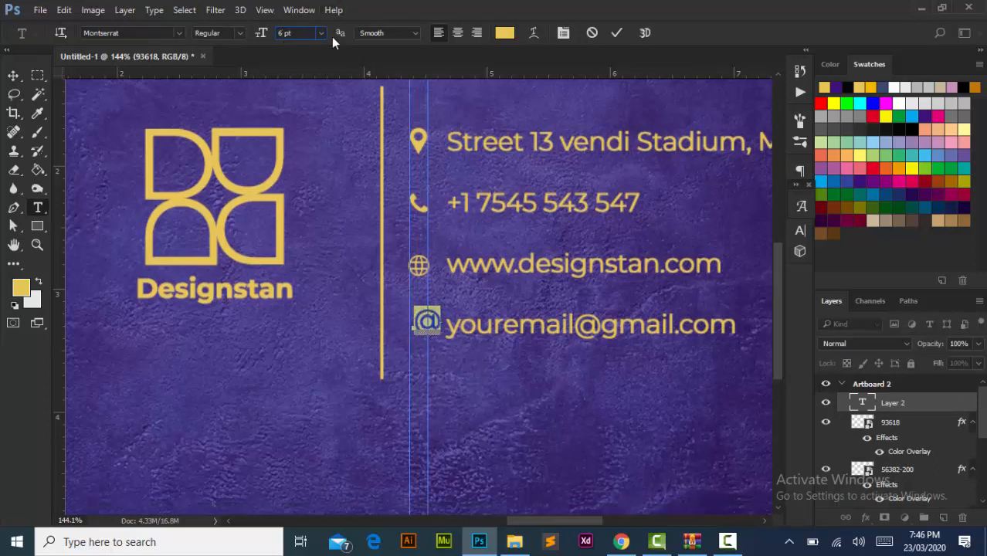
key("Return")
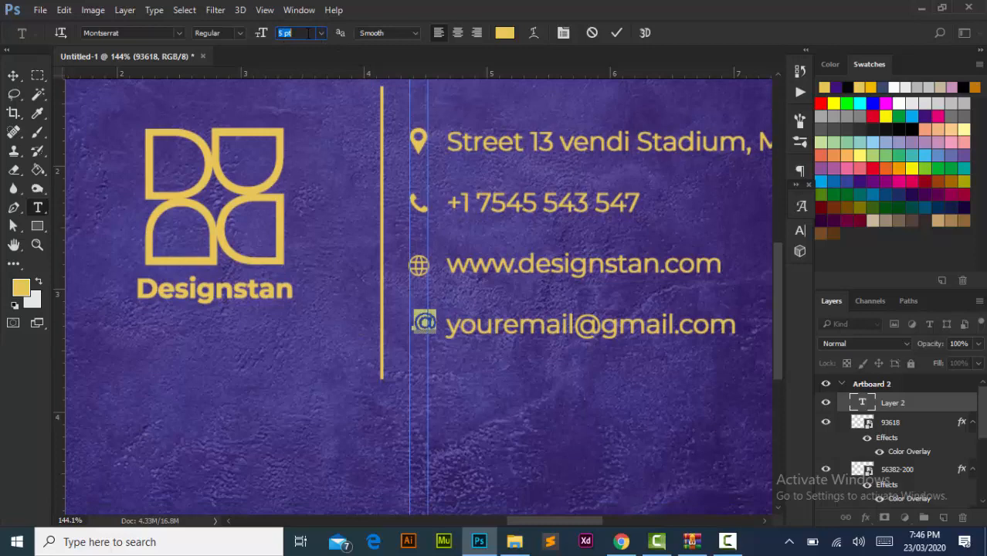
Commit the @ text and nudge it left into the icon column, then fit the card on screen
left_click(13, 75)
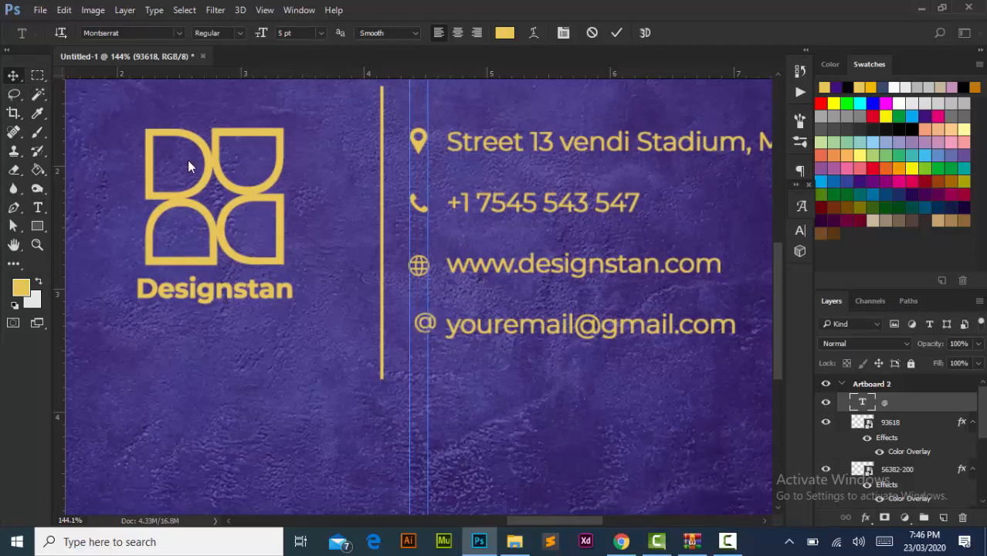
left_click(13, 75)
key("Left")
key("Left")
key("Left")
key("Left")
key("Left")
key("Left")
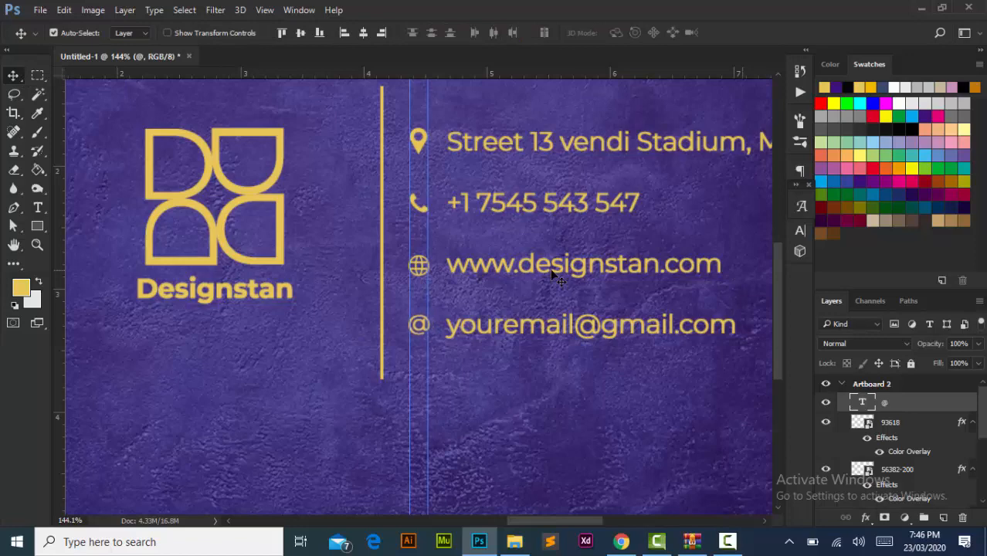
key("ctrl+0")
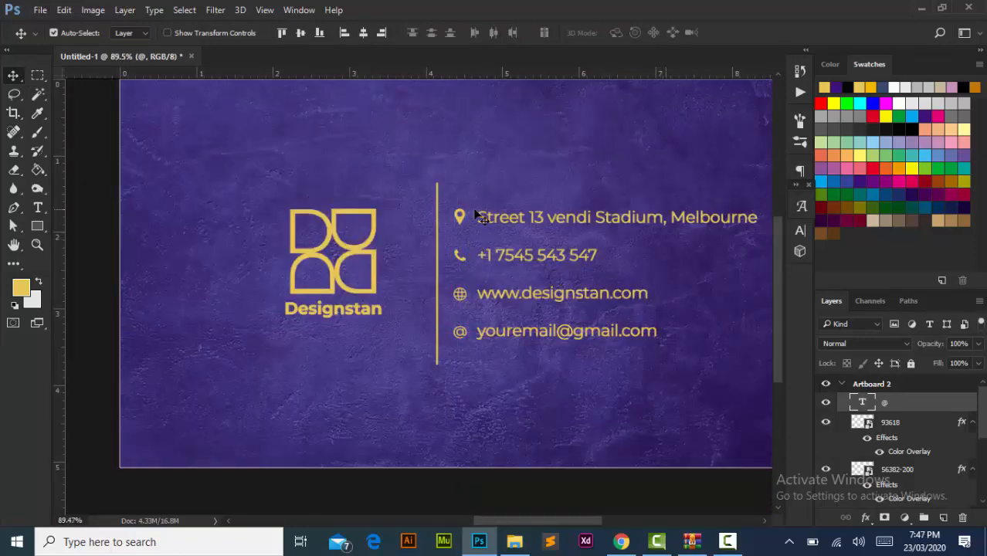
Nudge the contact details slightly right and the divider line slightly left
scroll(477, 217, "down", 1)
scroll(477, 217, "up", 3)
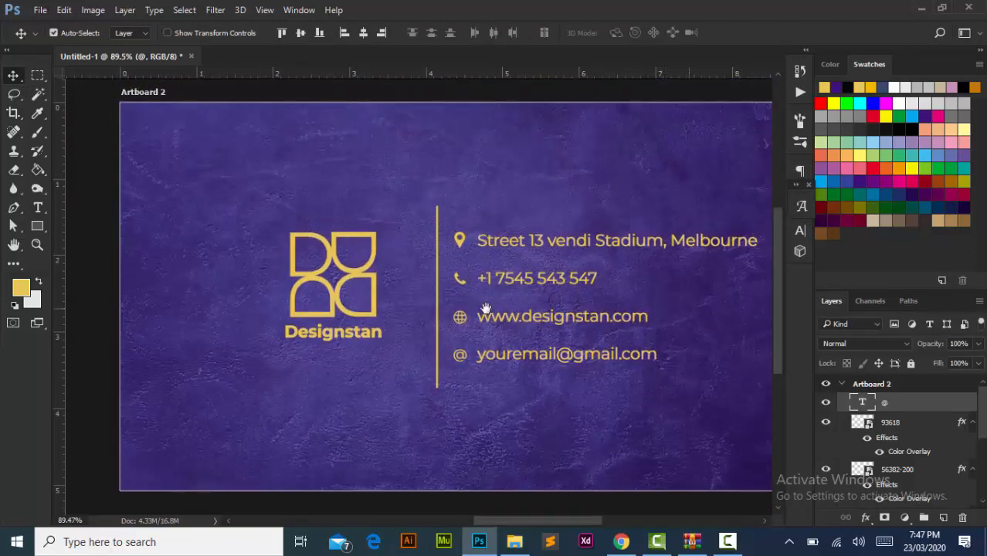
left_click_drag(495, 310, 466, 318)
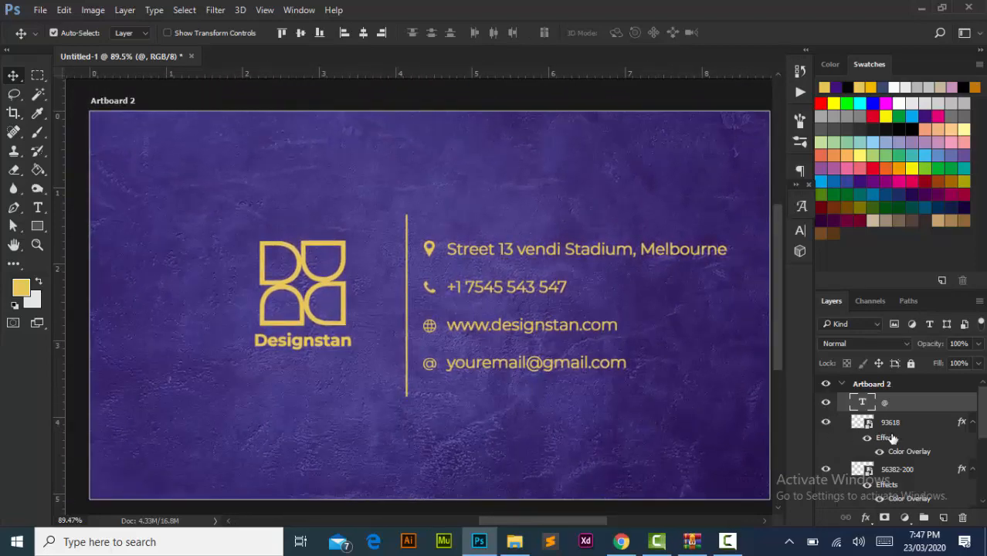
scroll(889, 448, "down", 3)
scroll(905, 455, "up", 3)
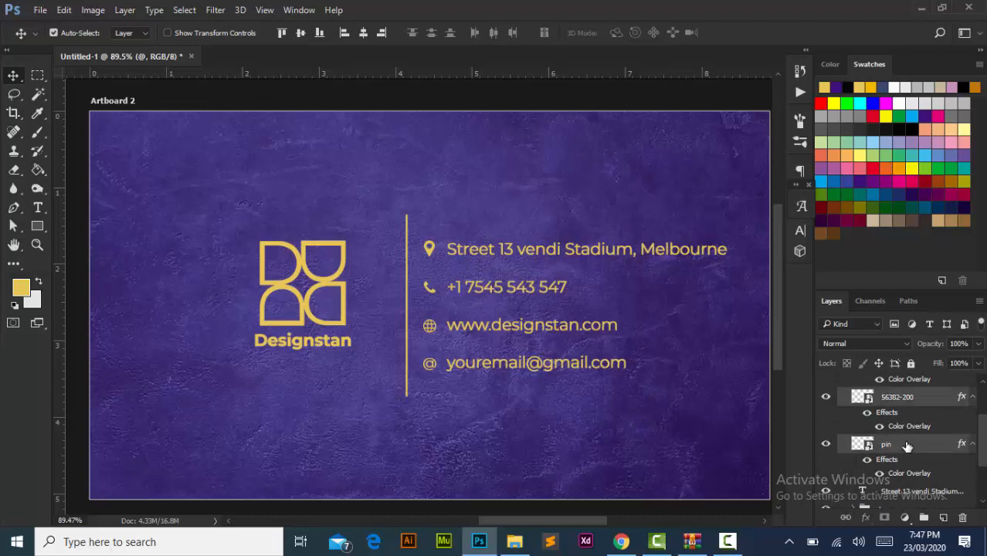
scroll(486, 370, "down", 1)
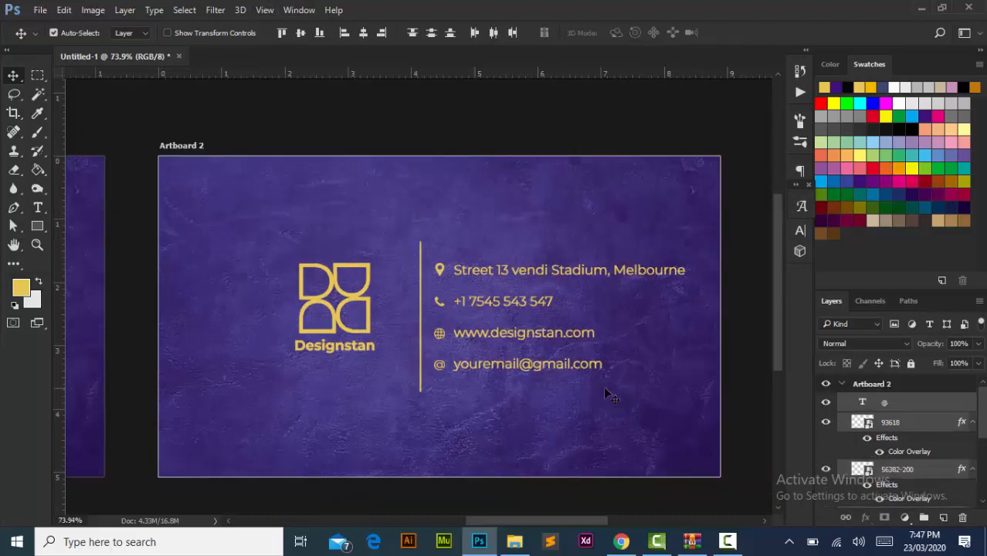
key("Right")
key("Right")
key("Right")
key("Right")
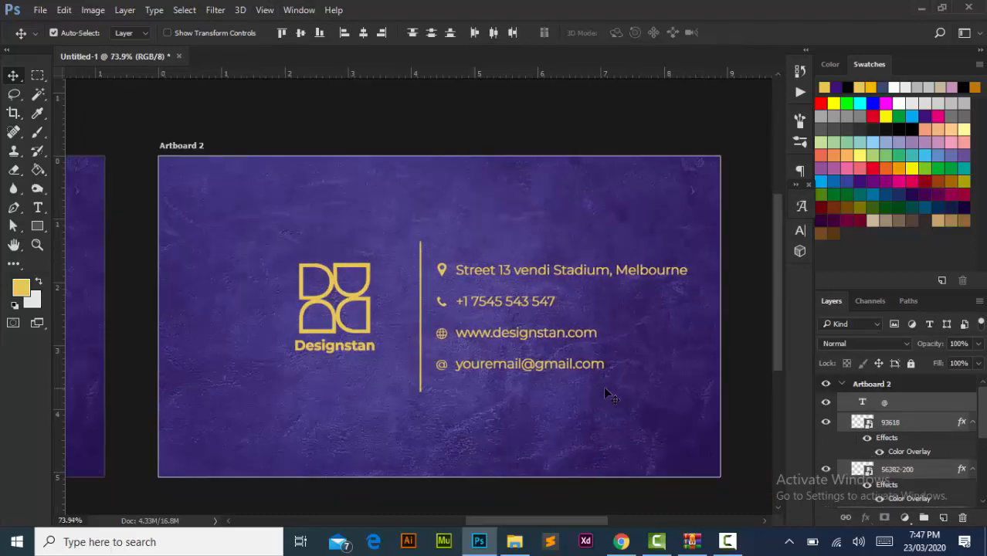
key("Left")
key("Left")
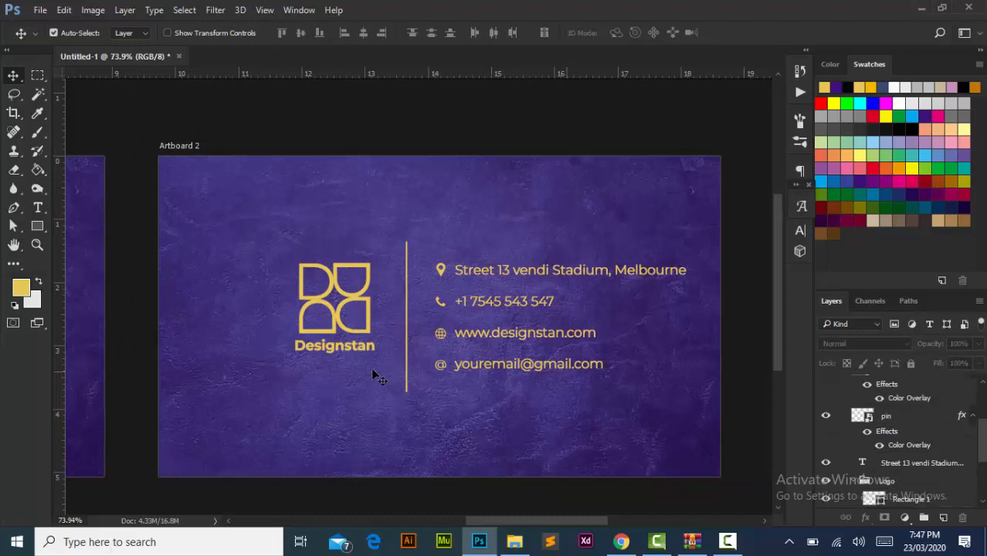
Select the Designstan logo and its text and shift them left and slightly down
left_click_drag(375, 370, 286, 243)
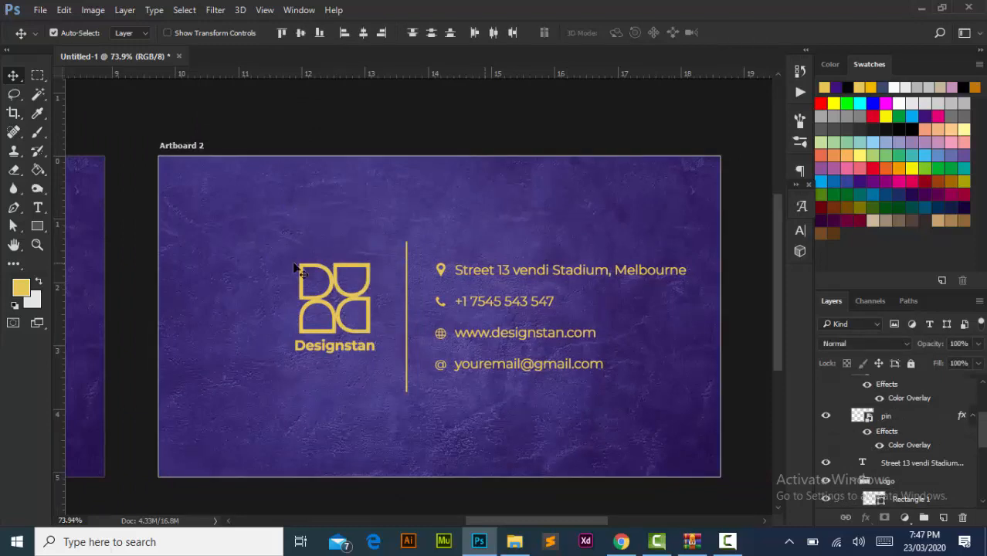
key("shift+Left")
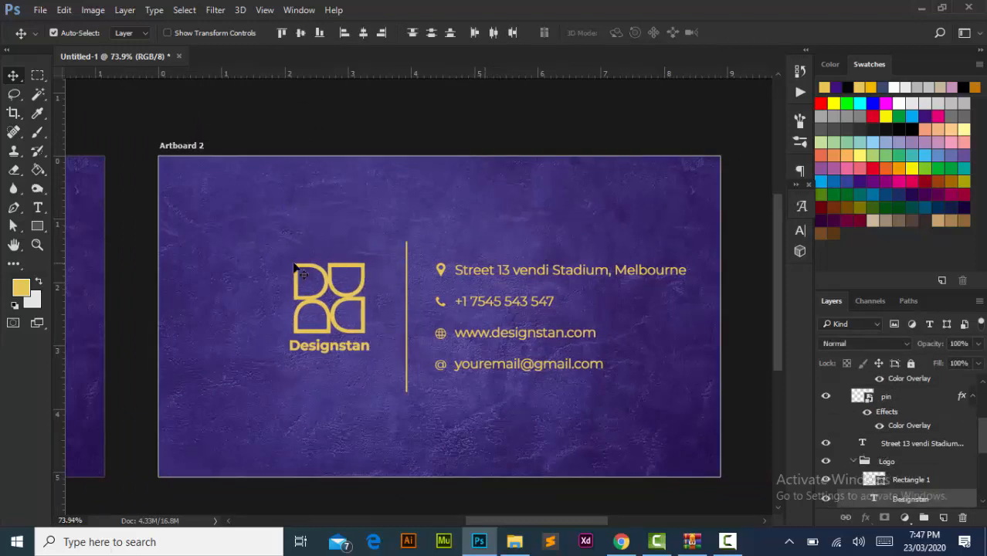
key("Down")
key("Down")
key("Down")
key("Down")
key("Down")
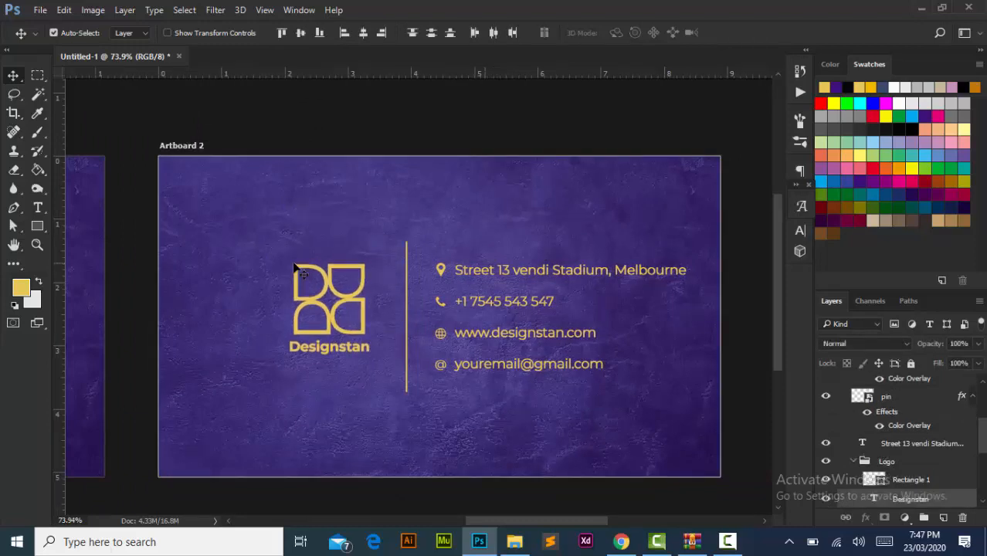
key("Left")
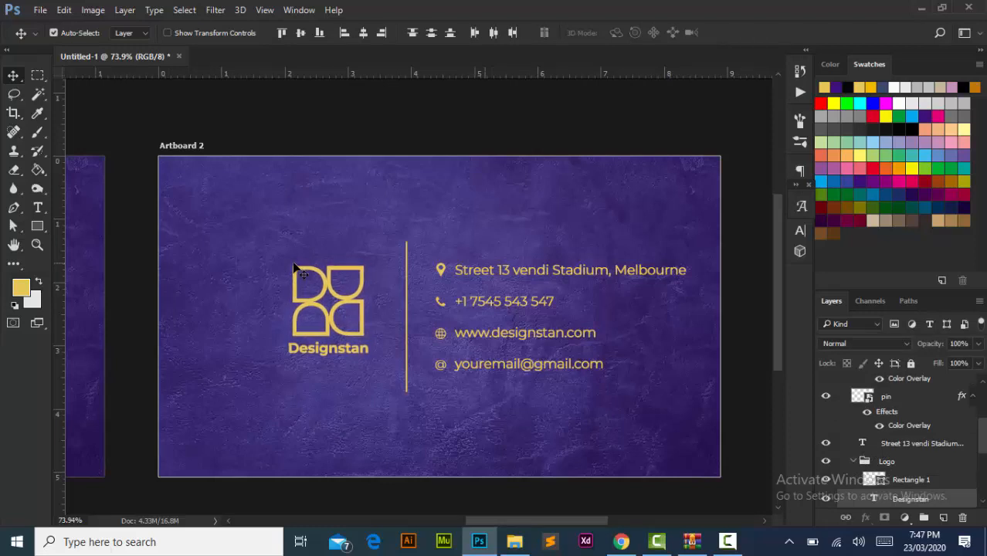
key("shift+Left")
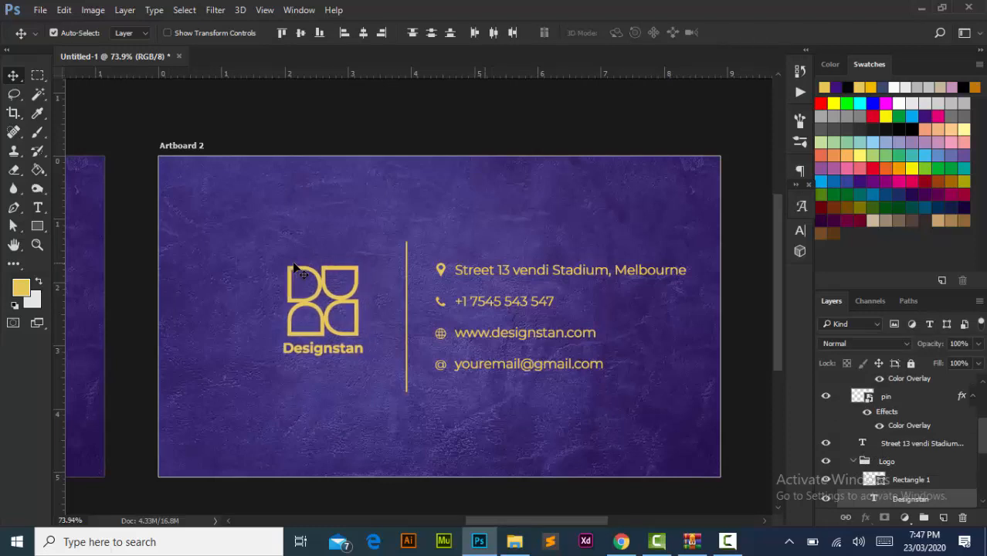